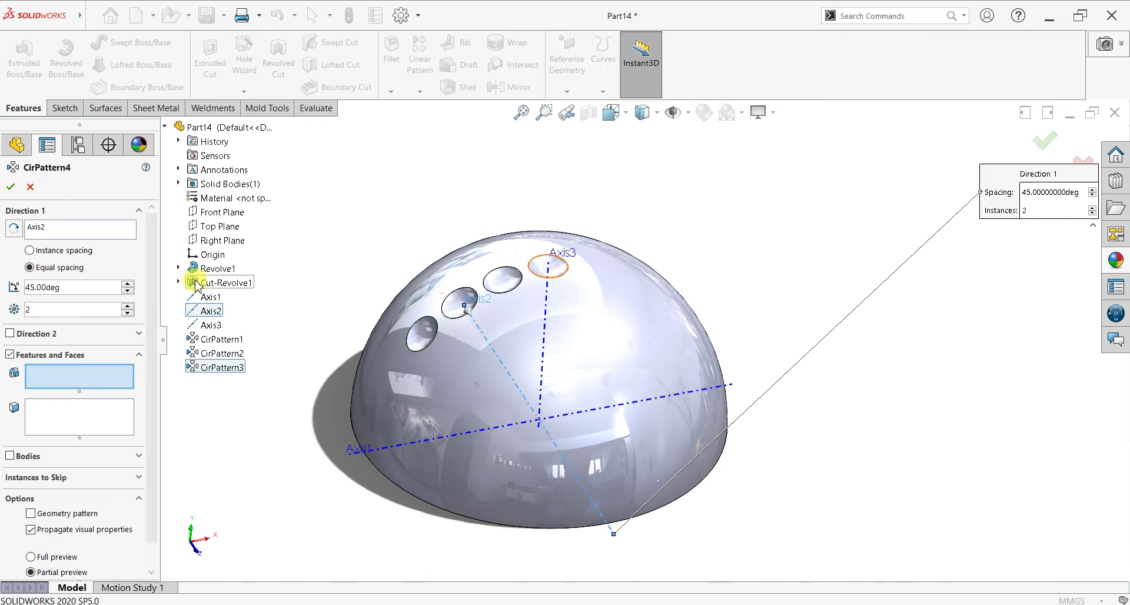
Step: Circular-pattern the Cut-Revolve1 dimple around Axis2 with 2 equally spaced instances over 60 degrees
left_click(215, 282)
left_click(78, 288)
type("+15")
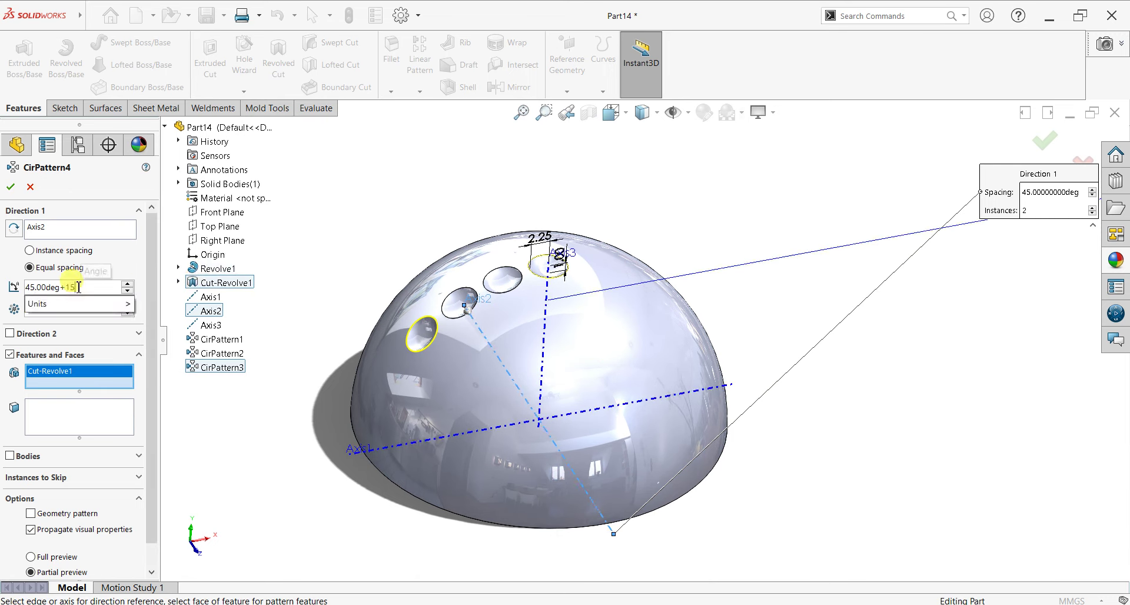
key("Return")
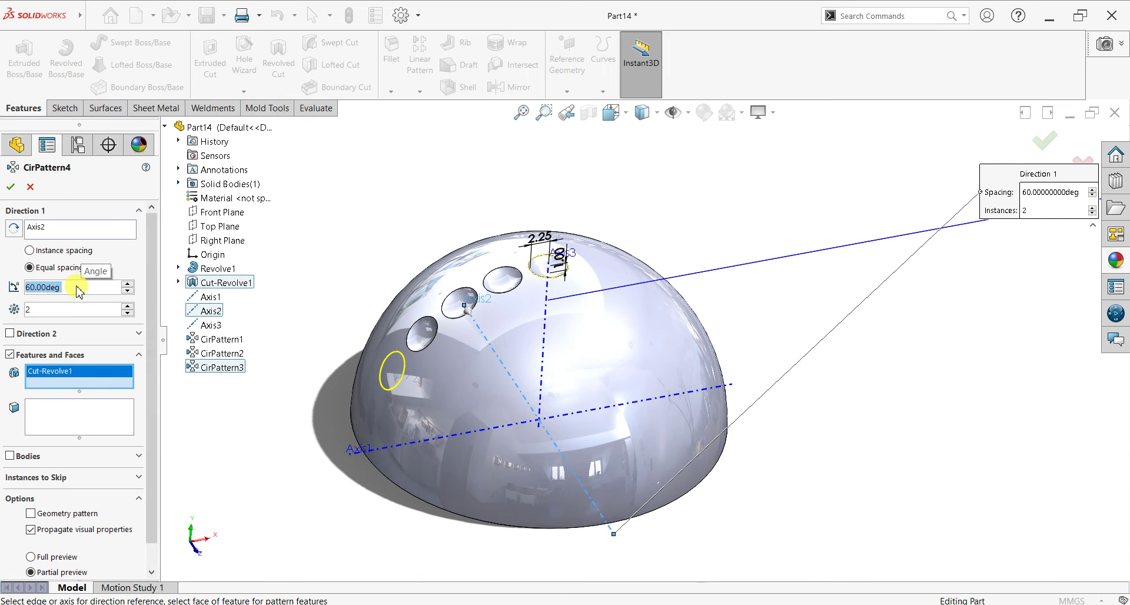
left_click(13, 186)
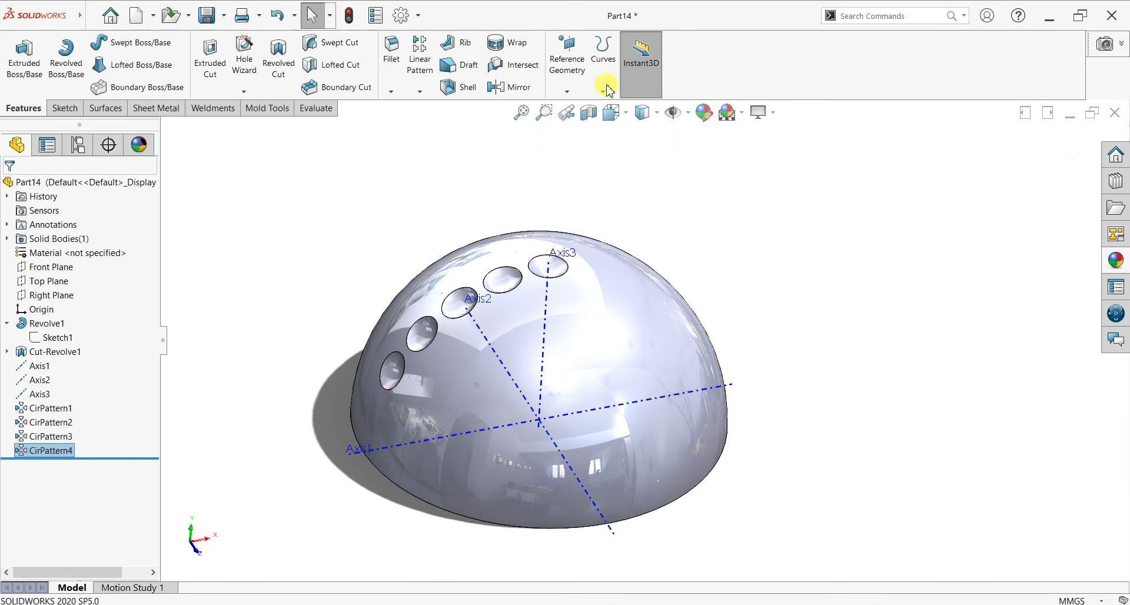
Step: Create another circular pattern of Cut-Revolve1 around Axis2 with 2 instances over 75 degrees
left_click(420, 92)
left_click(439, 120)
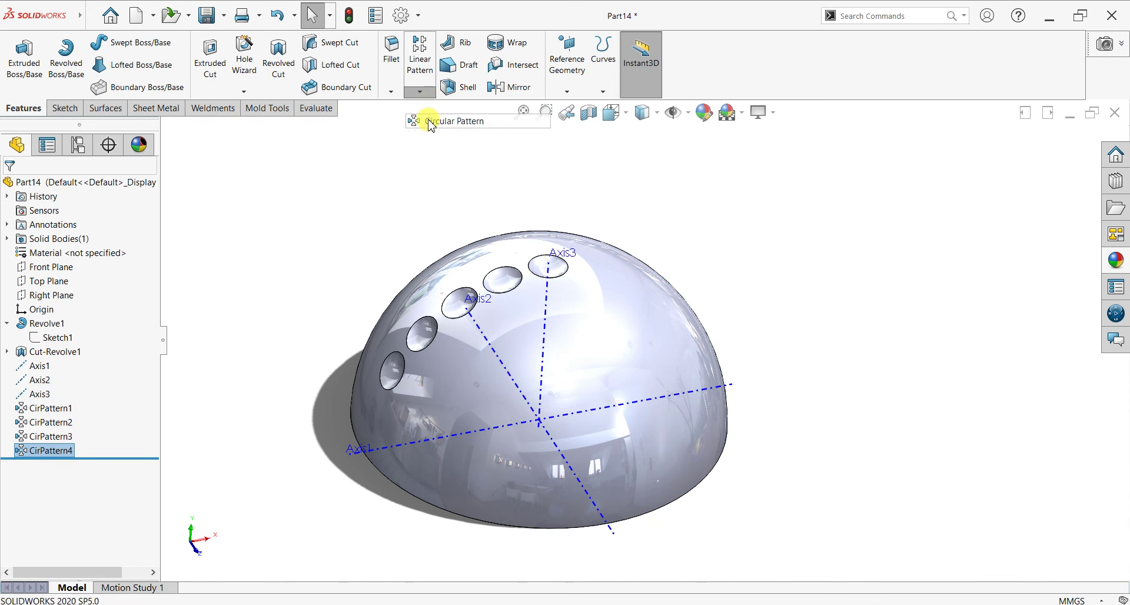
left_click(514, 377)
left_click(11, 186)
Step: Pattern Cut-Revolve1 around Axis2 with 2 instances over 90 degrees to place a dimple at the dome's base edge
left_click(420, 92)
left_click(439, 120)
left_click(226, 283)
double_click(65, 288)
type("90")
key("Return")
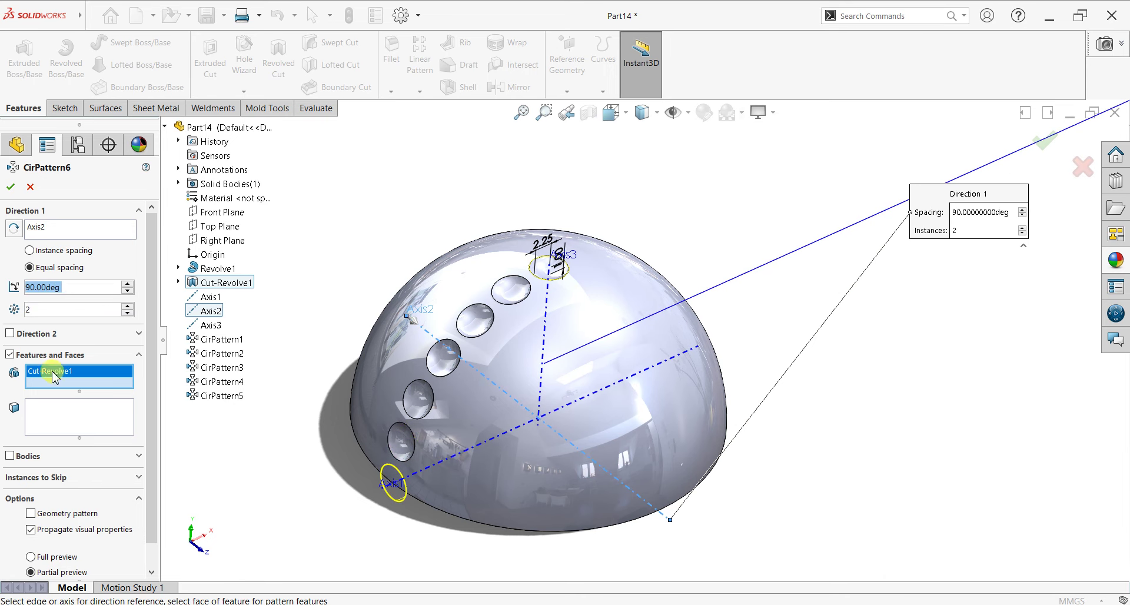
left_click(11, 187)
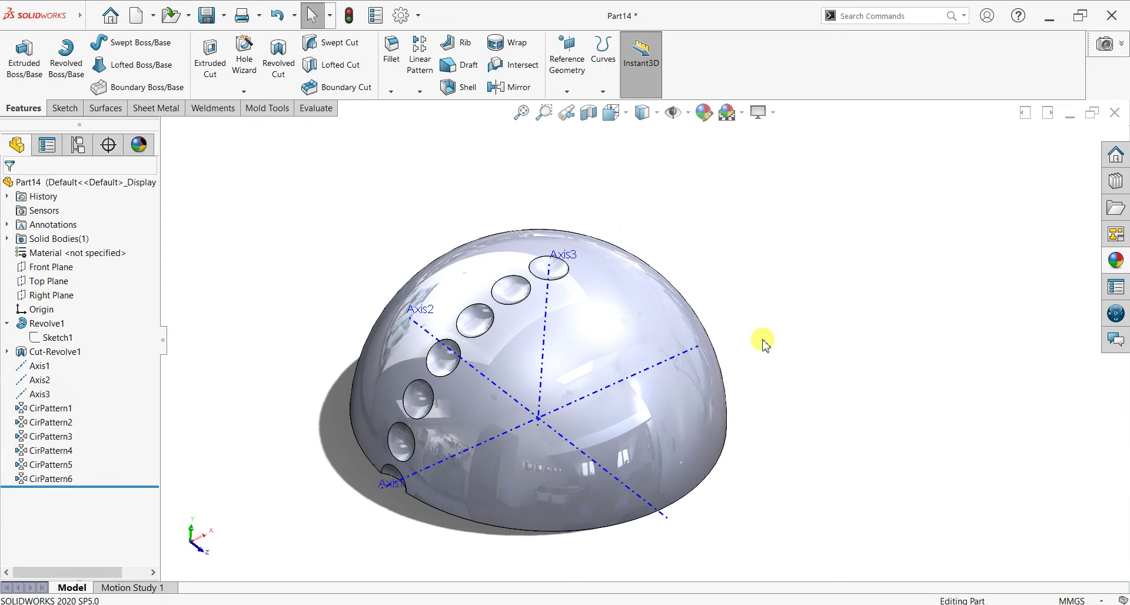
Step: Circular-pattern CirPattern1 around the vertical Axis3 with 6 equally spaced instances over 360 degrees
middle_click_drag(756, 331, 782, 341)
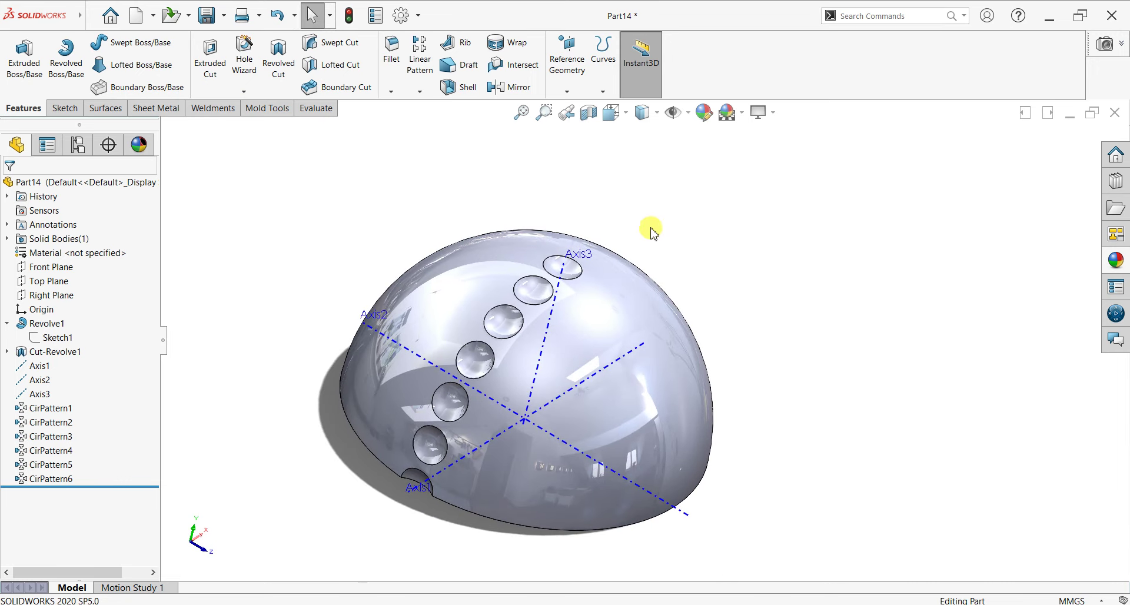
left_click(420, 92)
left_click(419, 121)
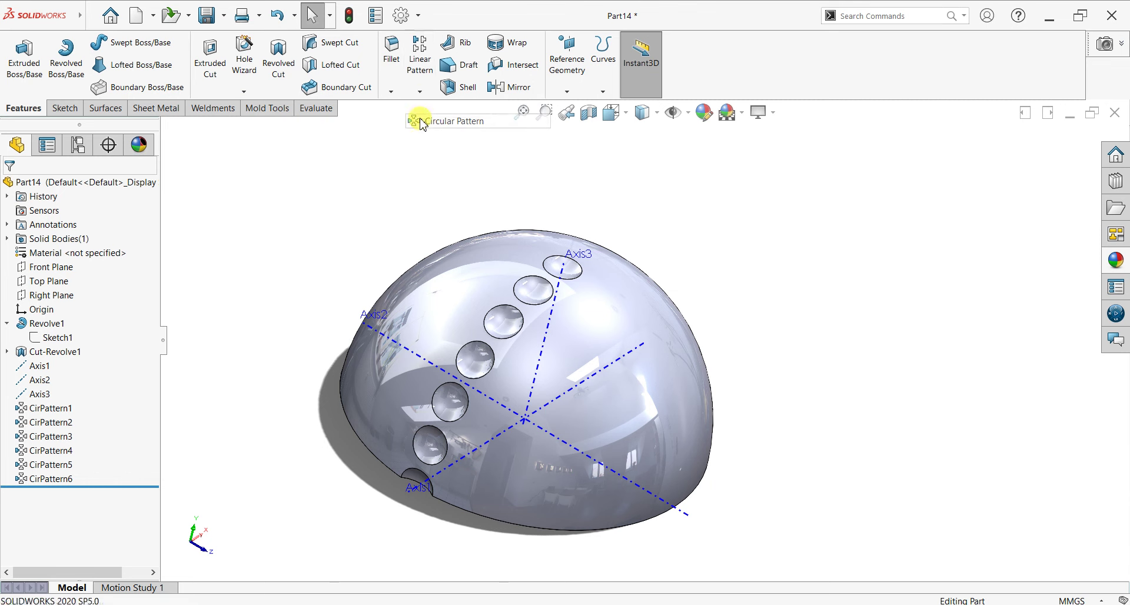
left_click(554, 321)
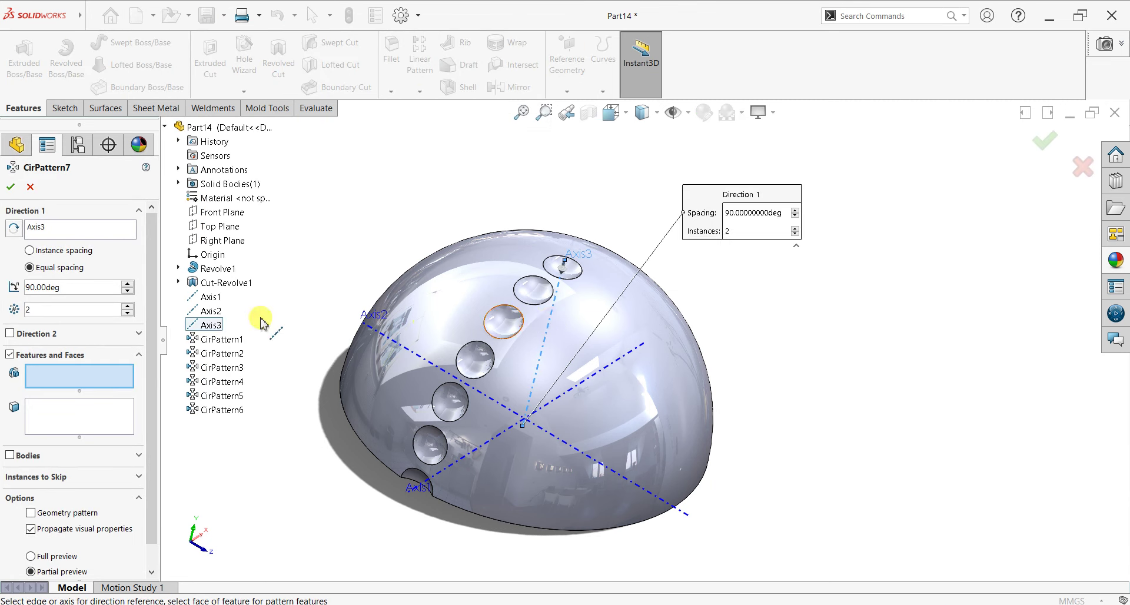
left_click(203, 340)
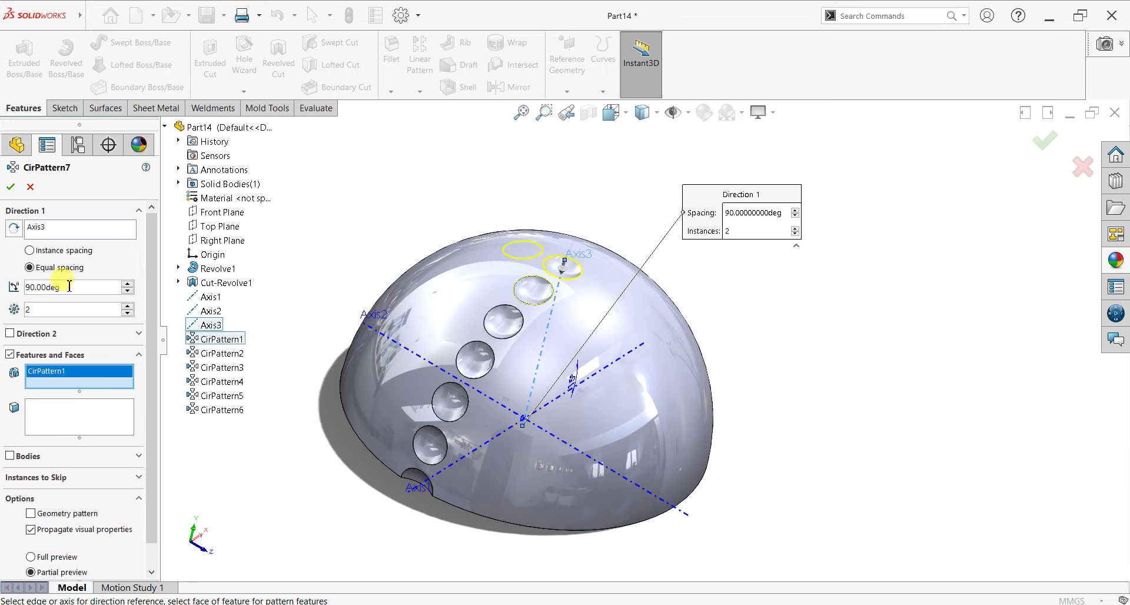
left_click_drag(72, 286, 8, 292)
type("360")
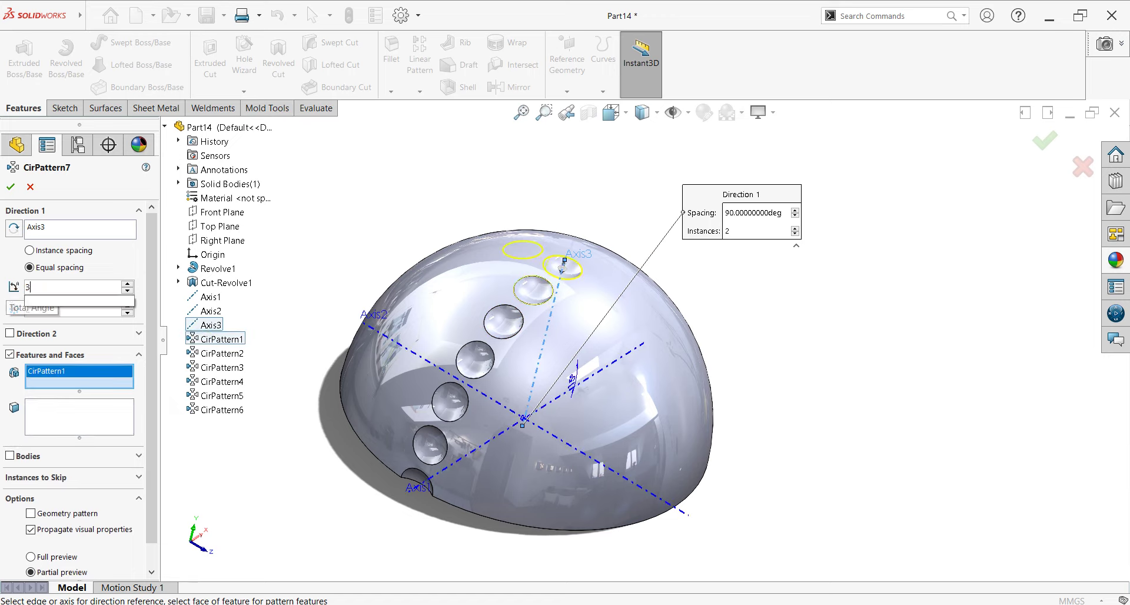
left_click(59, 310)
double_click(58, 310)
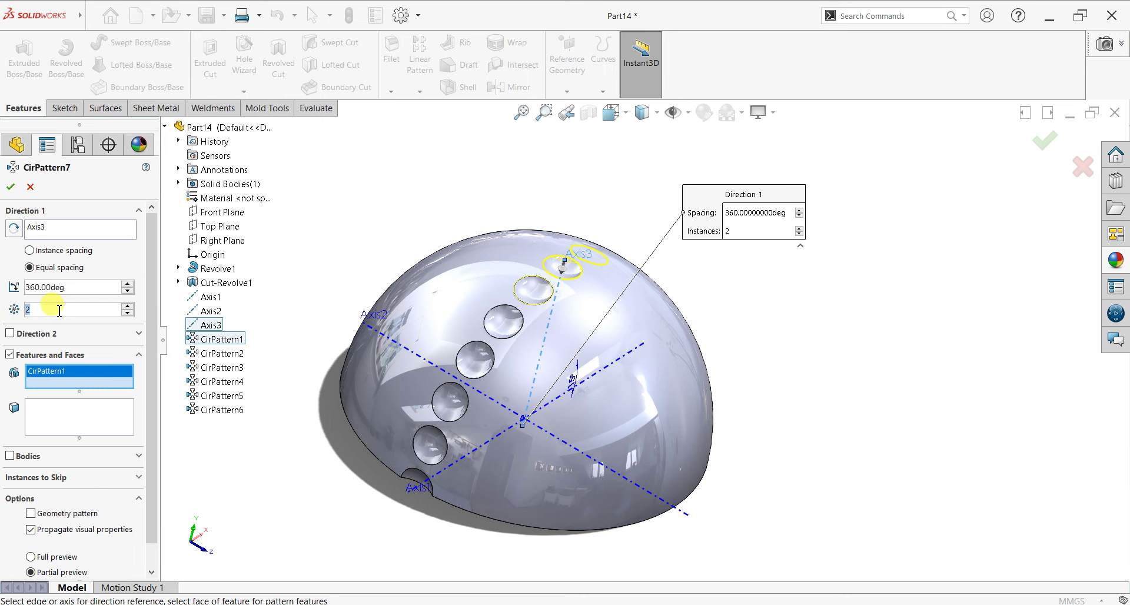
type("6")
key("Return")
scroll(671, 344, "down", 5)
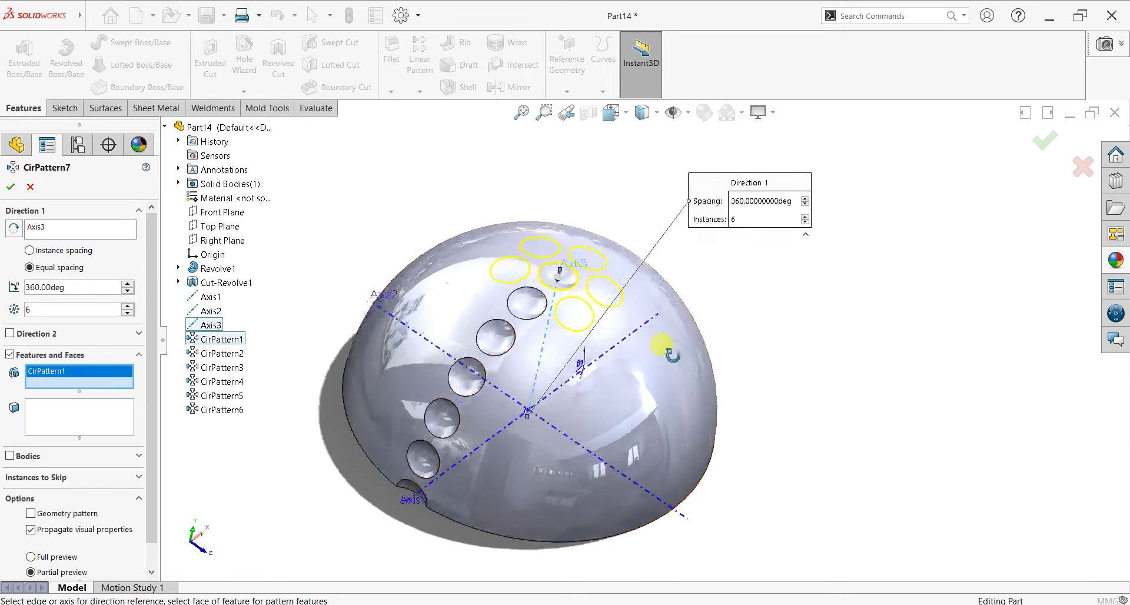
left_click(10, 186)
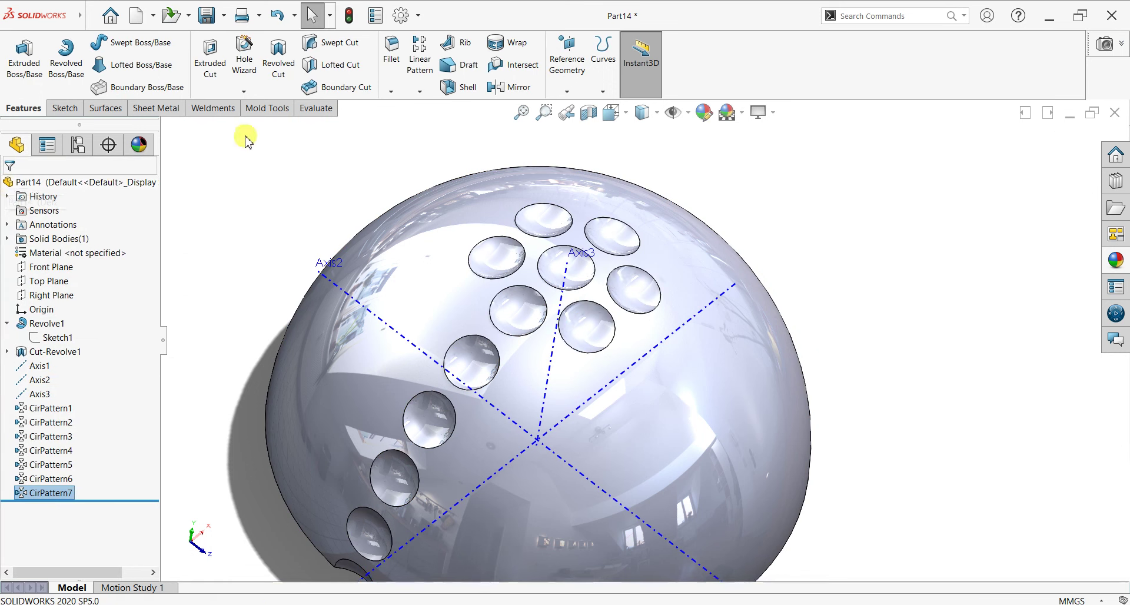
Step: Circular-pattern CirPattern2 around Axis3 with 12 equally spaced instances over 360 degrees
left_click(420, 91)
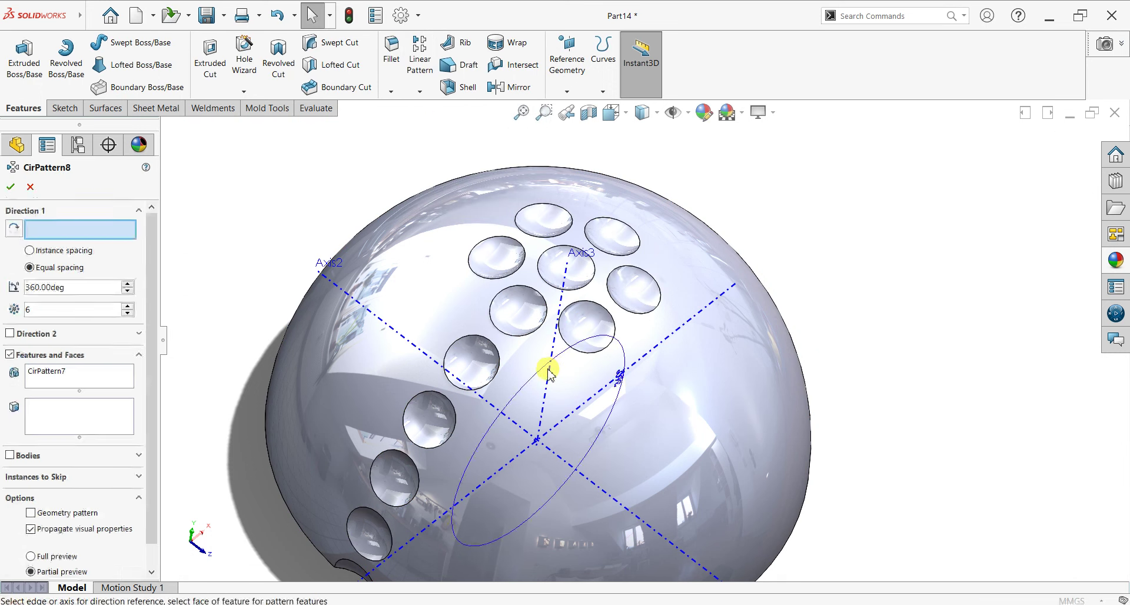
left_click(549, 368)
left_click(222, 353)
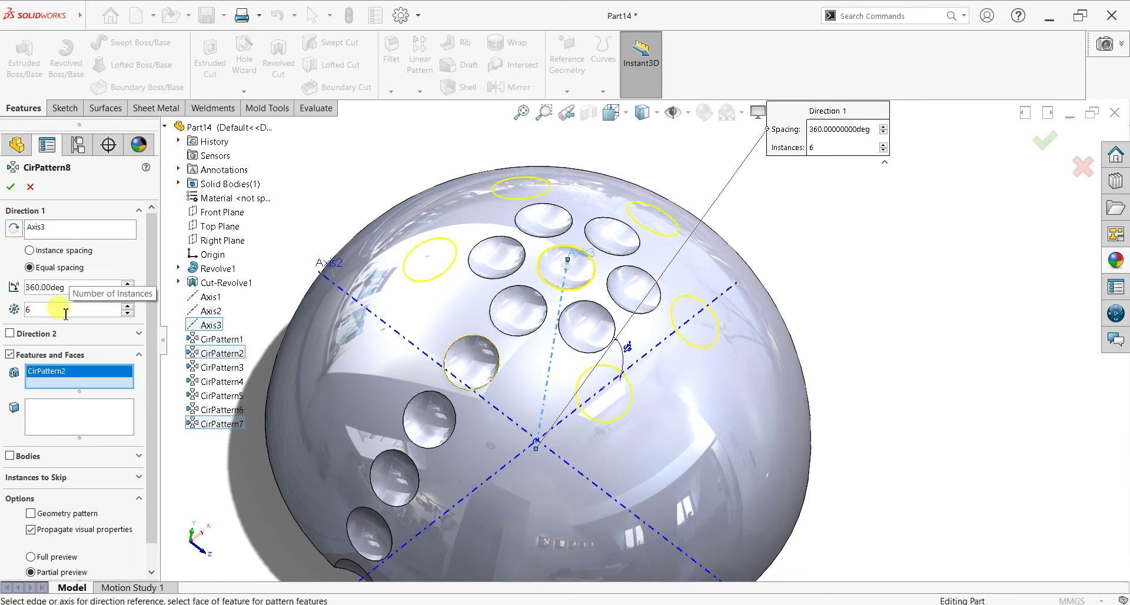
key("BackSpace")
type("12")
left_click(11, 186)
Step: Circular-pattern CirPattern3 around Axis3 with 18 equally spaced instances over 360 degrees
left_click(222, 367)
type("18")
left_click(11, 187)
Step: Circular-pattern CirPattern4 around Axis3 with 24 equally spaced instances over 360 degrees
right_click(75, 374)
left_click(119, 384)
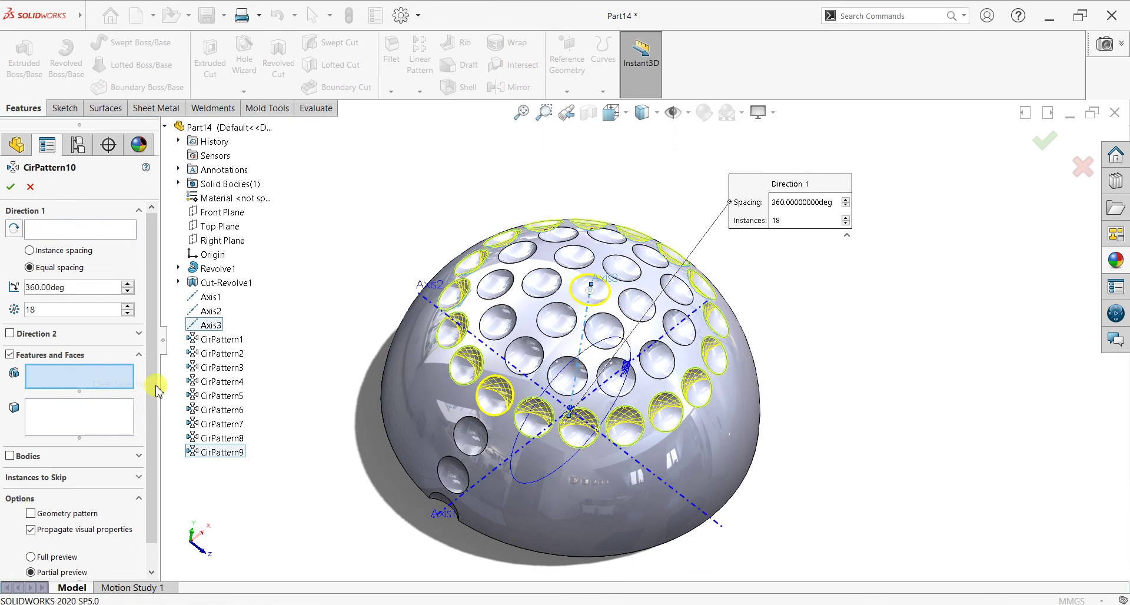
left_click(210, 382)
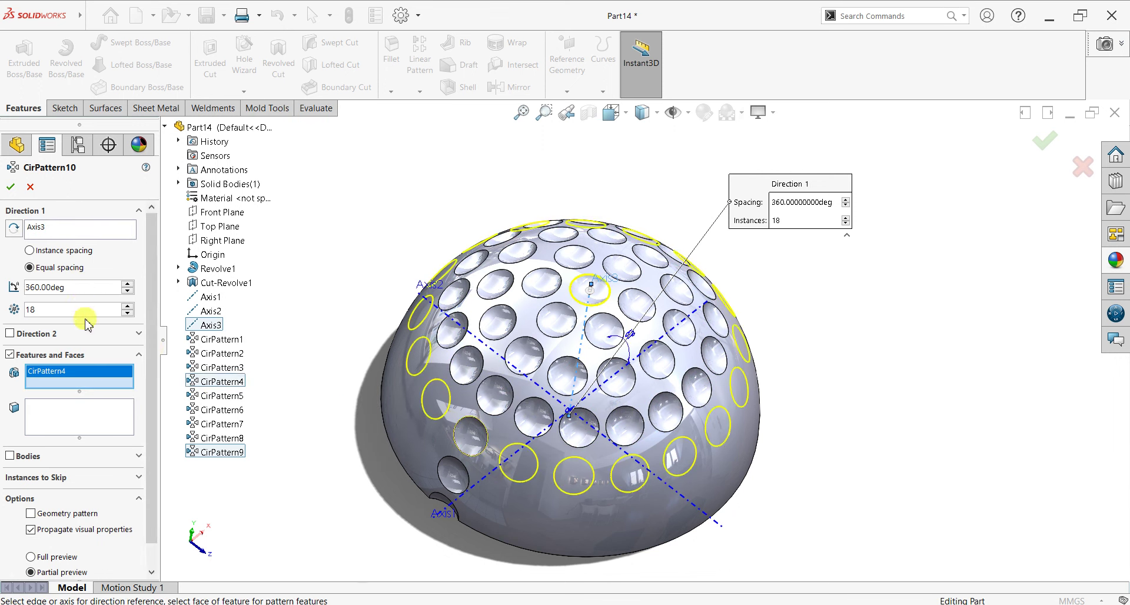
left_click(88, 310)
key("BackSpace")
key("BackSpace")
type("24")
key("Return")
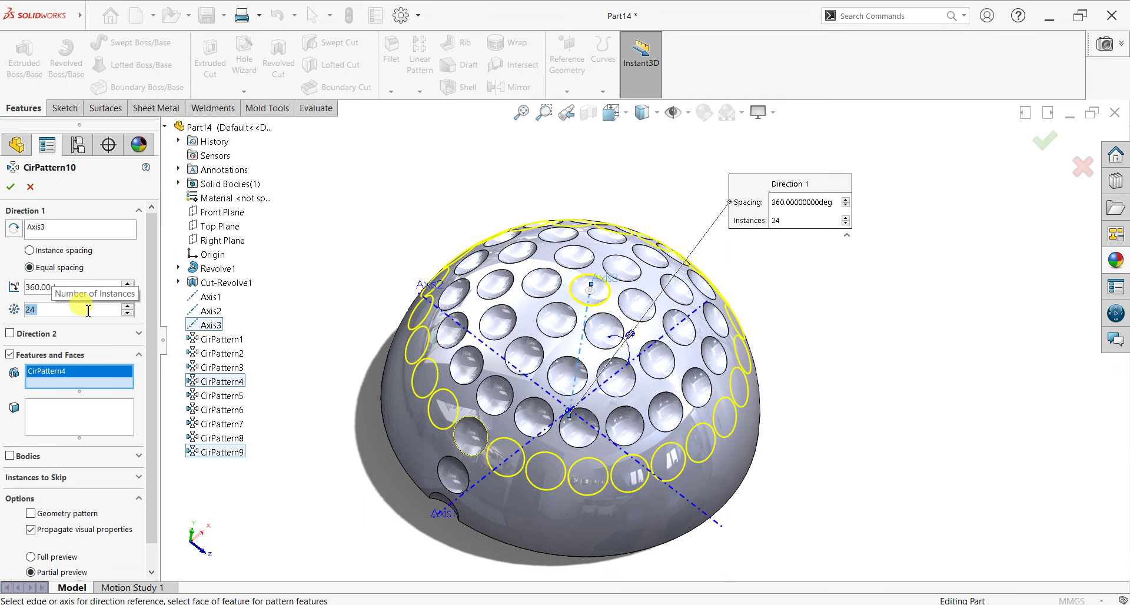
left_click(11, 187)
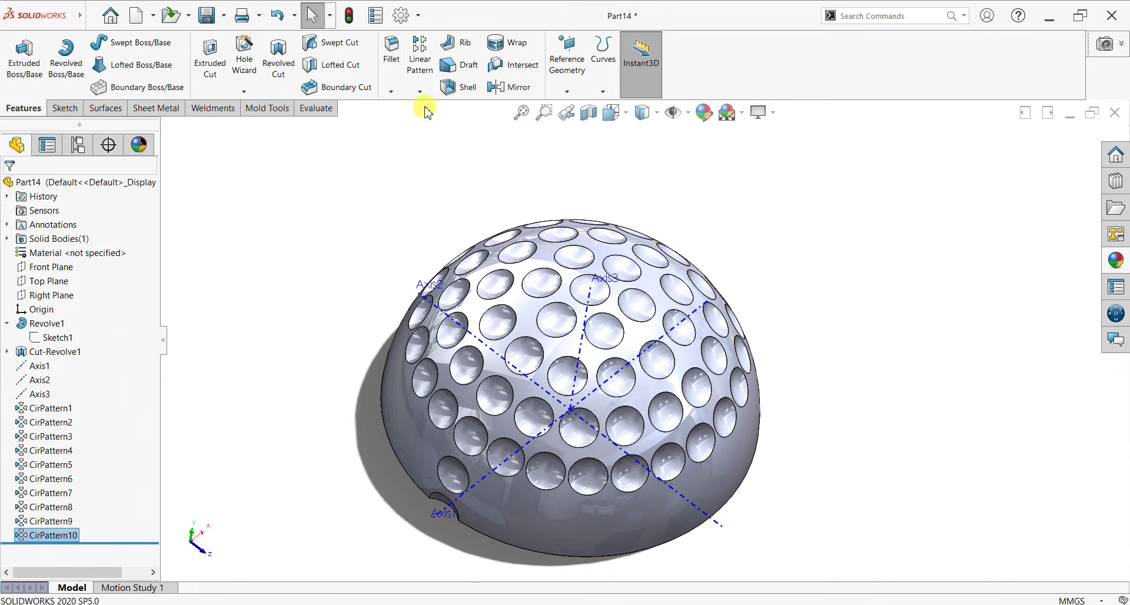
Step: Circular-pattern CirPattern5 around Axis3 with 24 equally spaced instances over 360 degrees
left_click(420, 92)
left_click(454, 121)
left_click(211, 325)
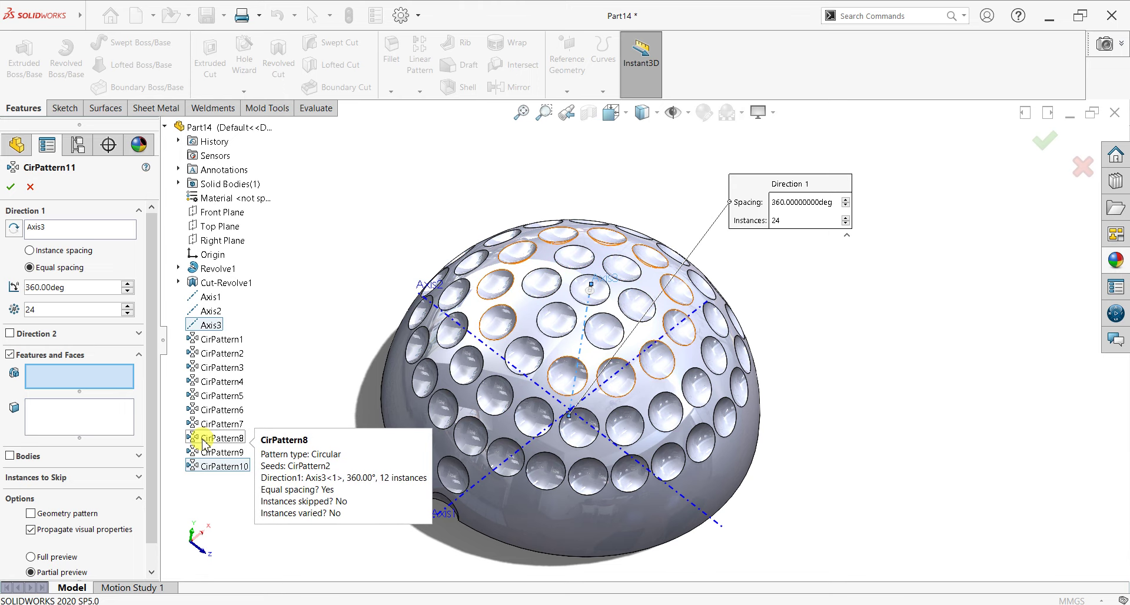
left_click(203, 397)
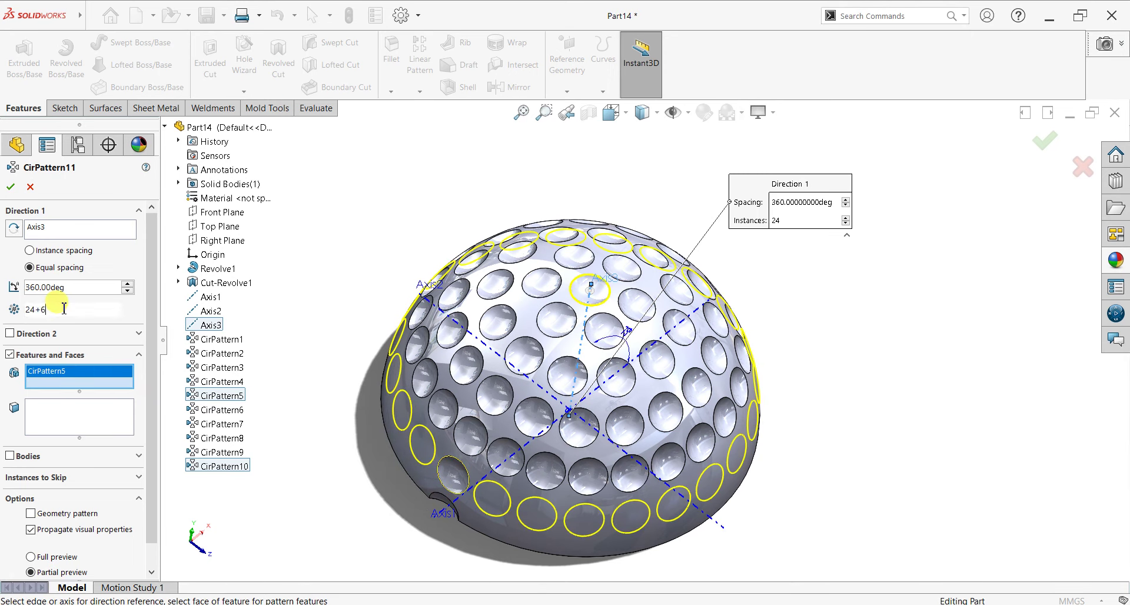
type("+6")
key("Return")
type("24")
key("Return")
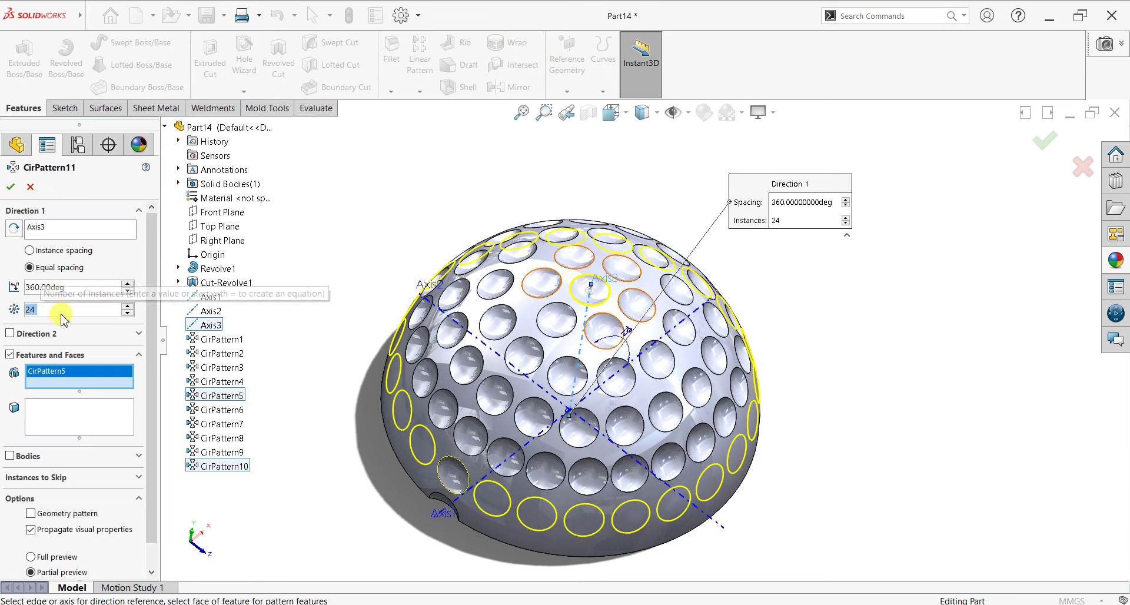
left_click(11, 187)
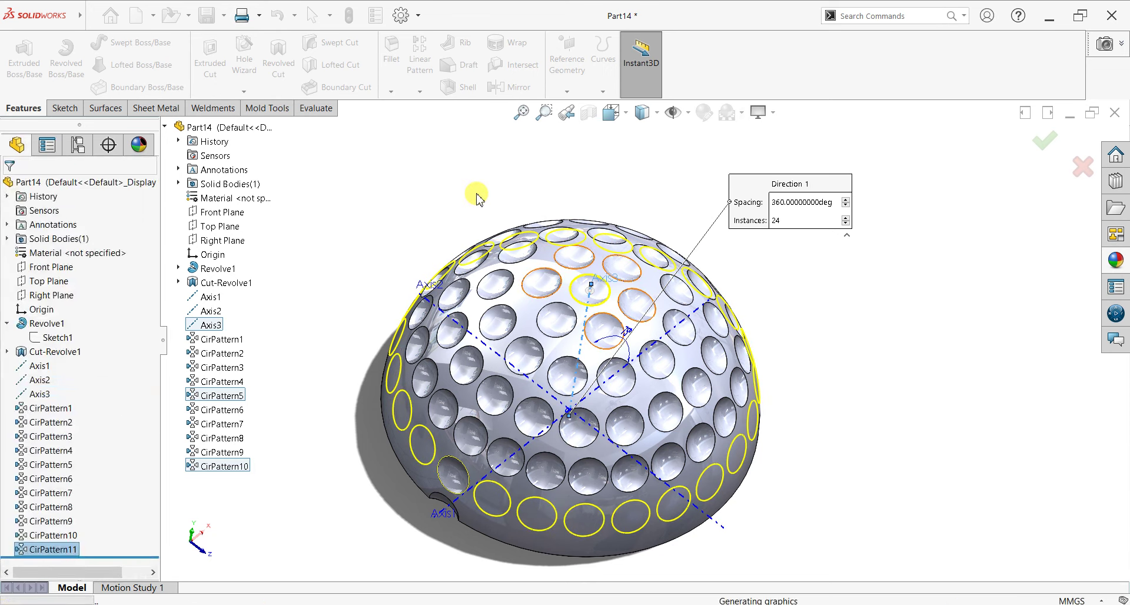
Step: Try to circular-pattern the base-edge dimple CirPattern6 around Axis3 with 30 instances over 360 degrees
left_click(419, 92)
left_click(452, 123)
left_click(211, 325)
left_click(59, 371)
key("Delete")
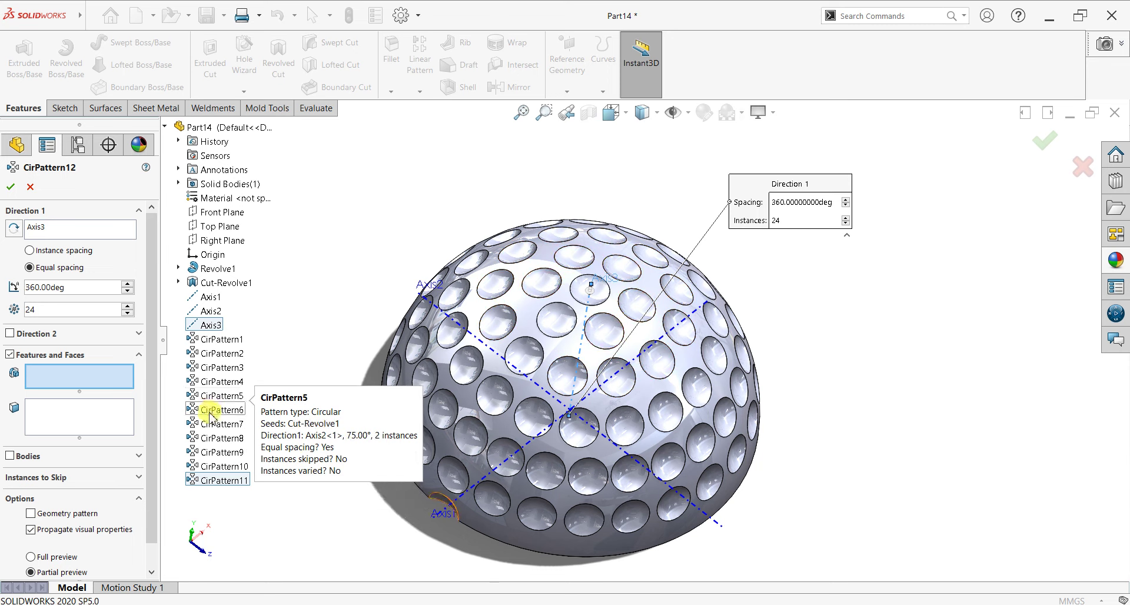
left_click(212, 411)
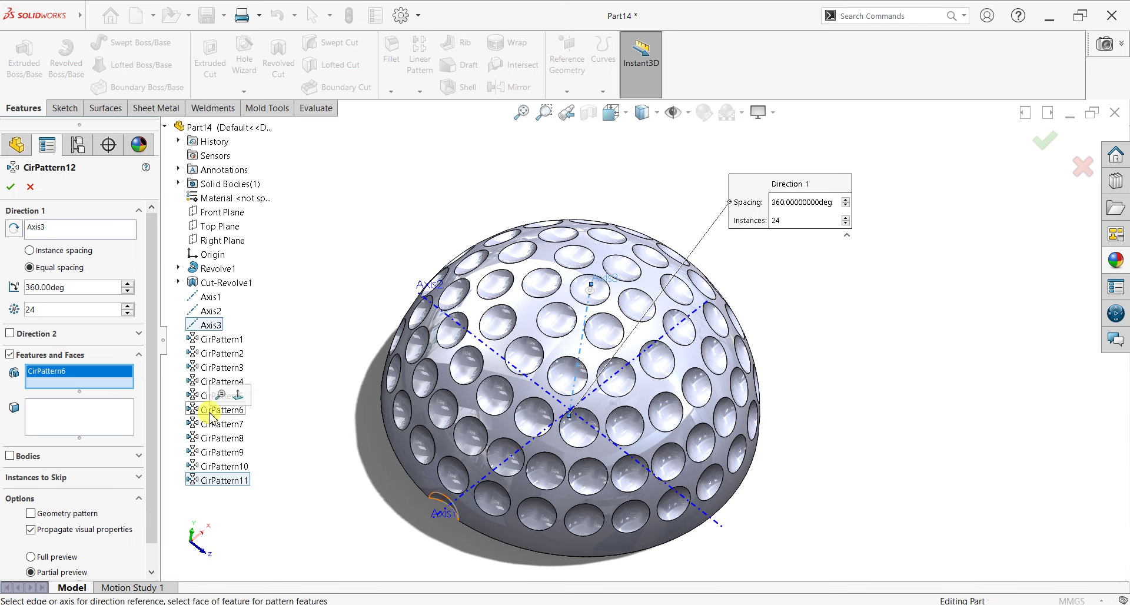
left_click(64, 310)
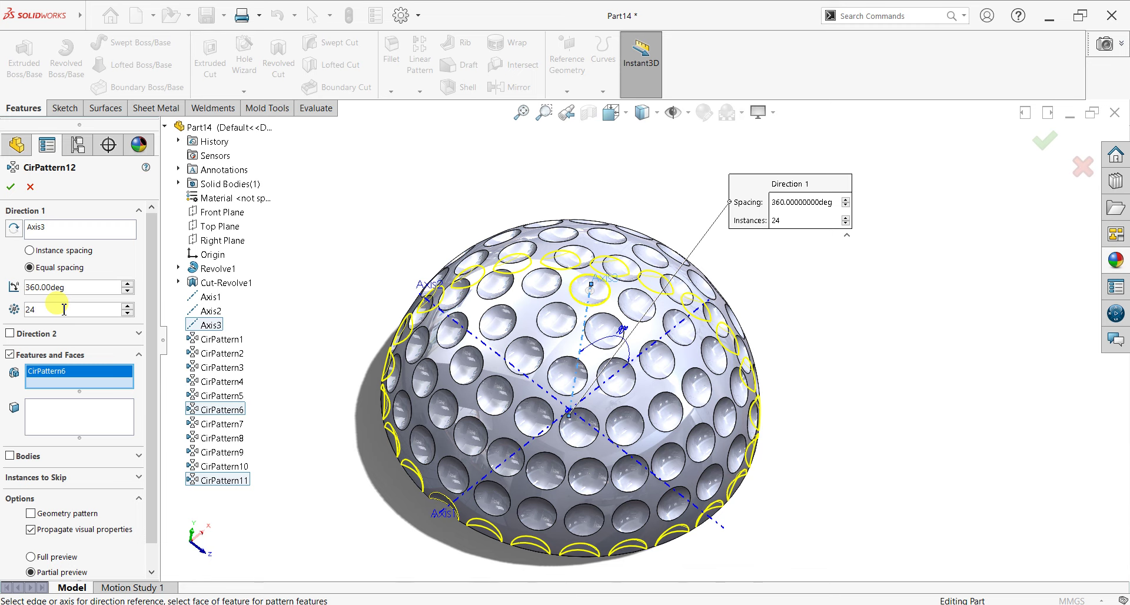
key("BackSpace")
key("BackSpace")
type("30")
key("Return")
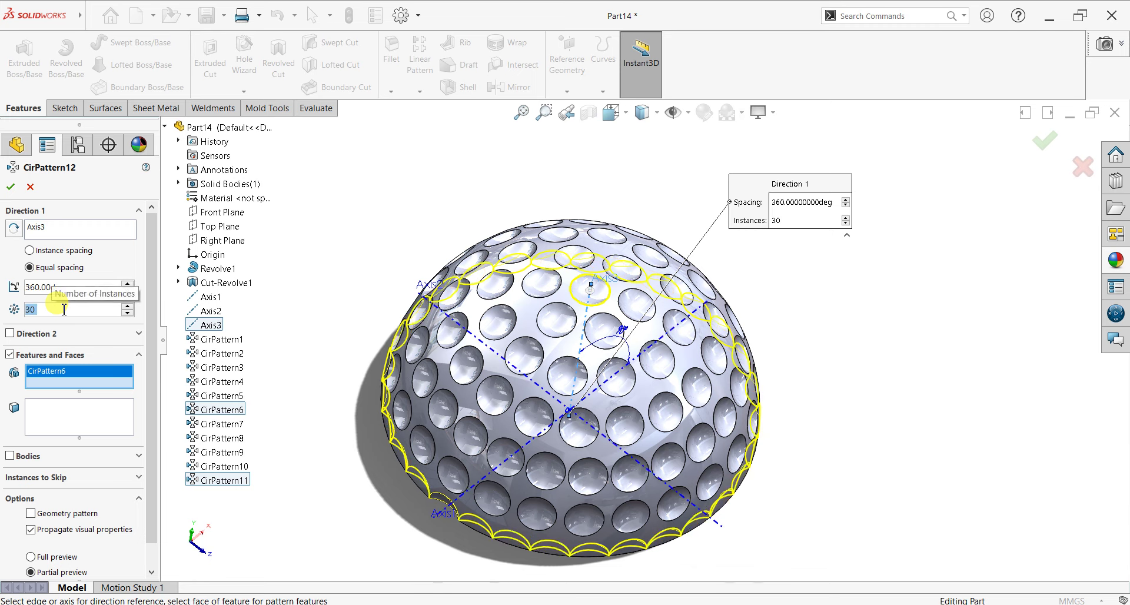
left_click(10, 186)
Step: Edit CirPattern10 and set its number of instances around Axis3 to 21
left_click(51, 522)
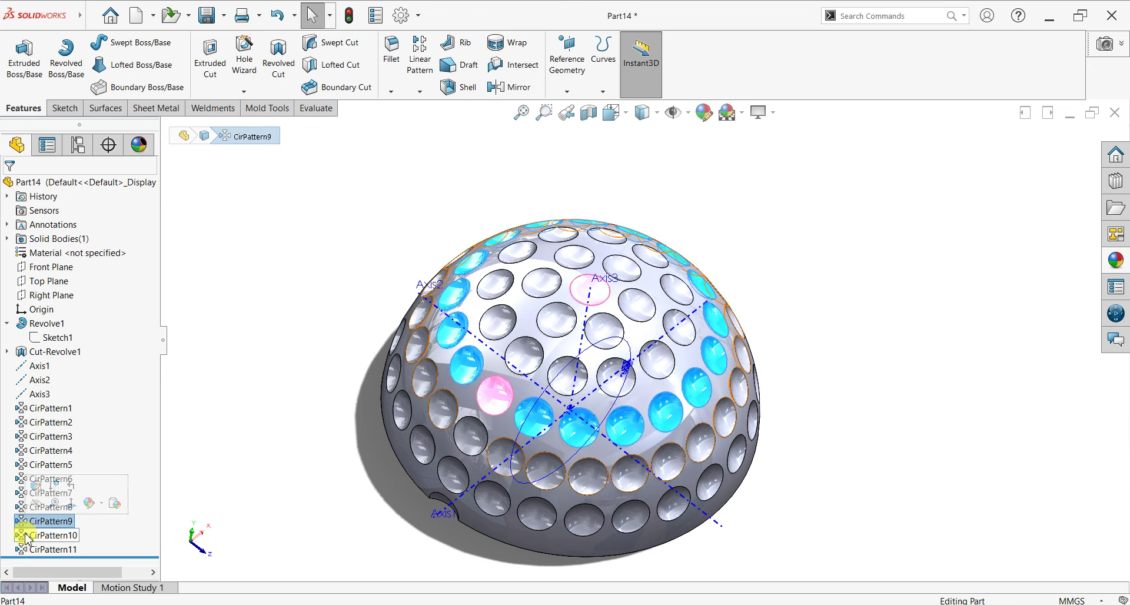
left_click(31, 535)
left_click(37, 501)
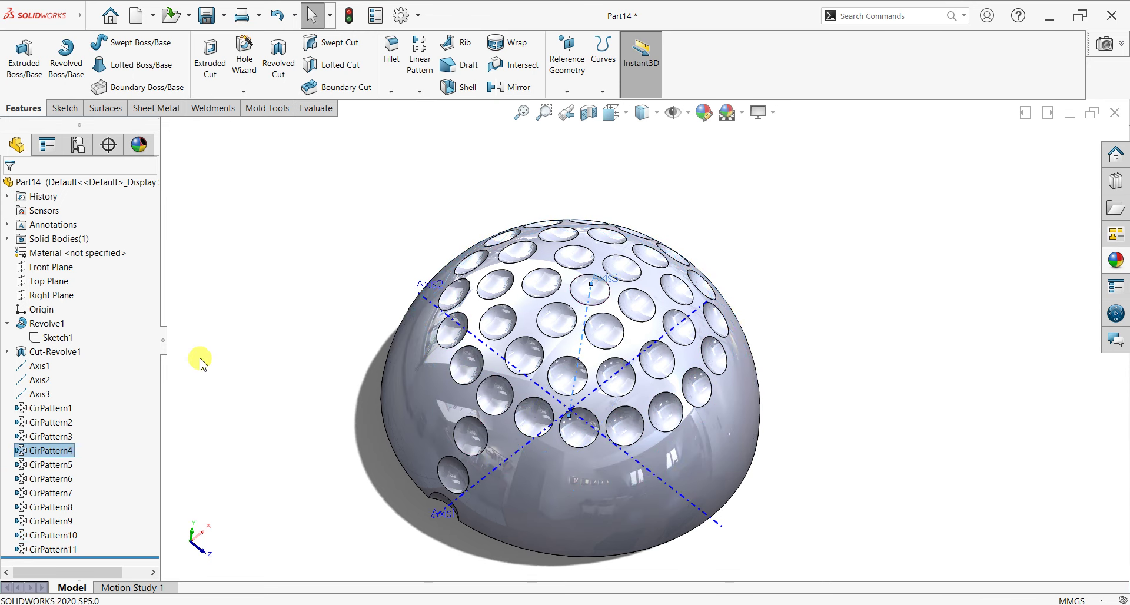
left_click(63, 313)
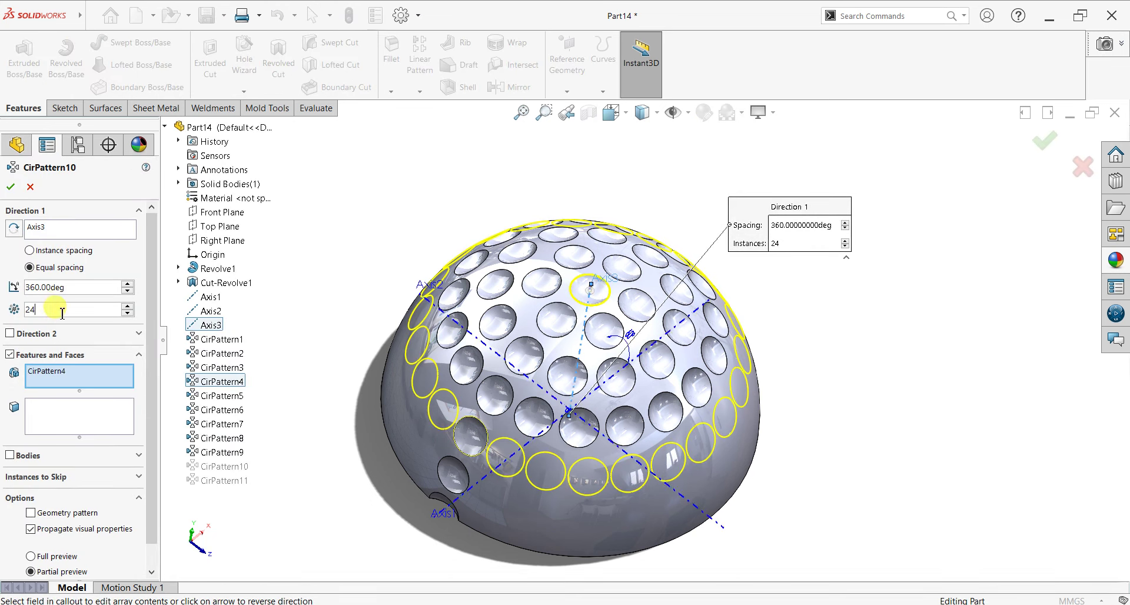
key("BackSpace")
type("1")
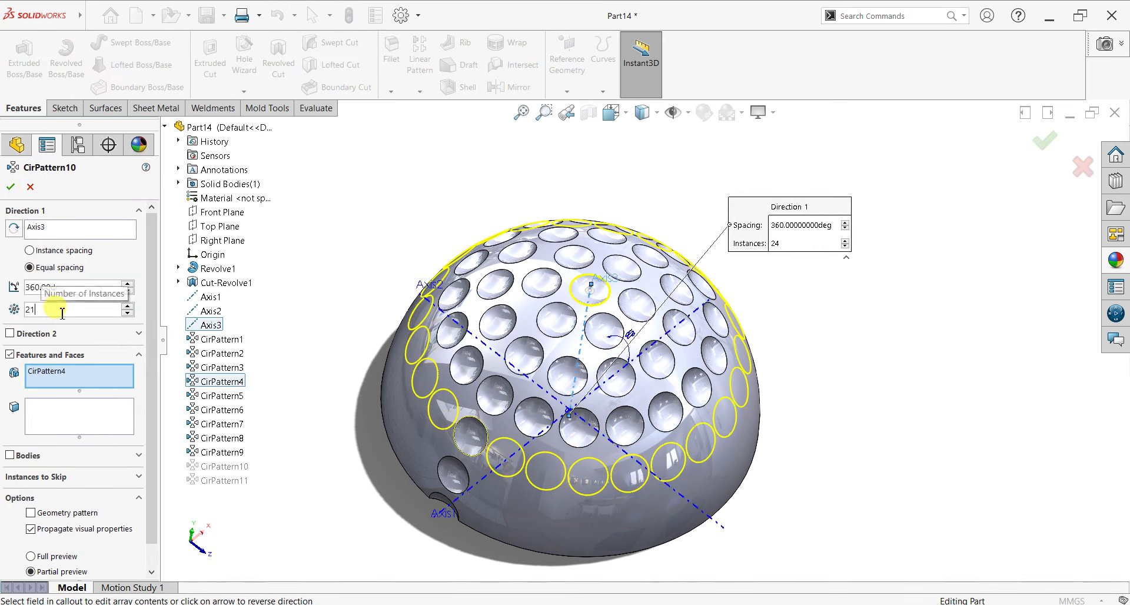
key("Return")
left_click(11, 186)
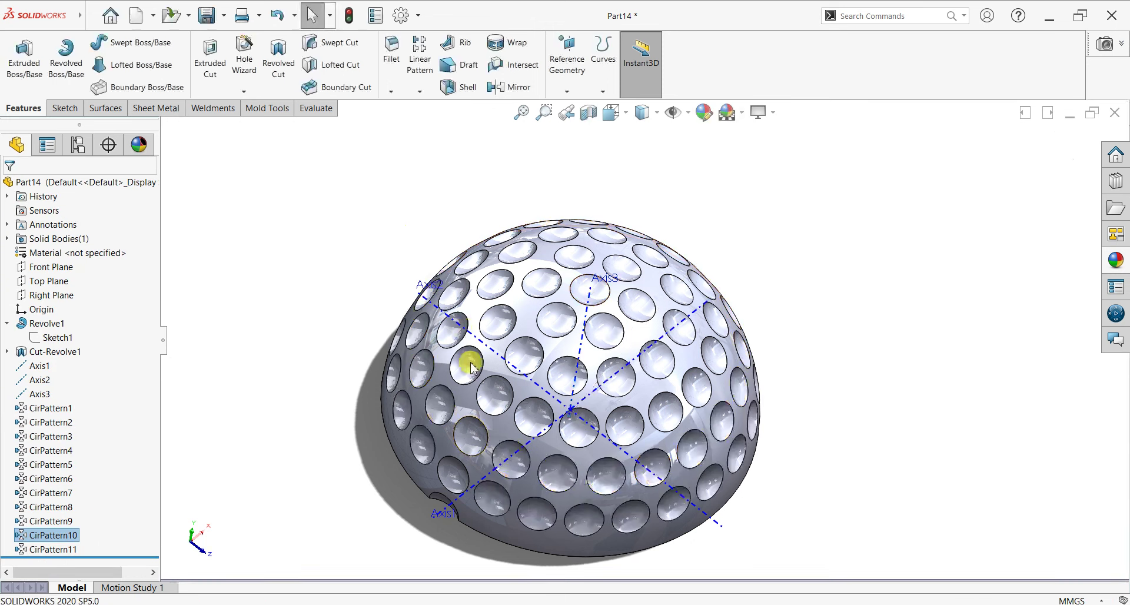
Step: Check the number of instances used in CirPattern9
left_click(54, 522)
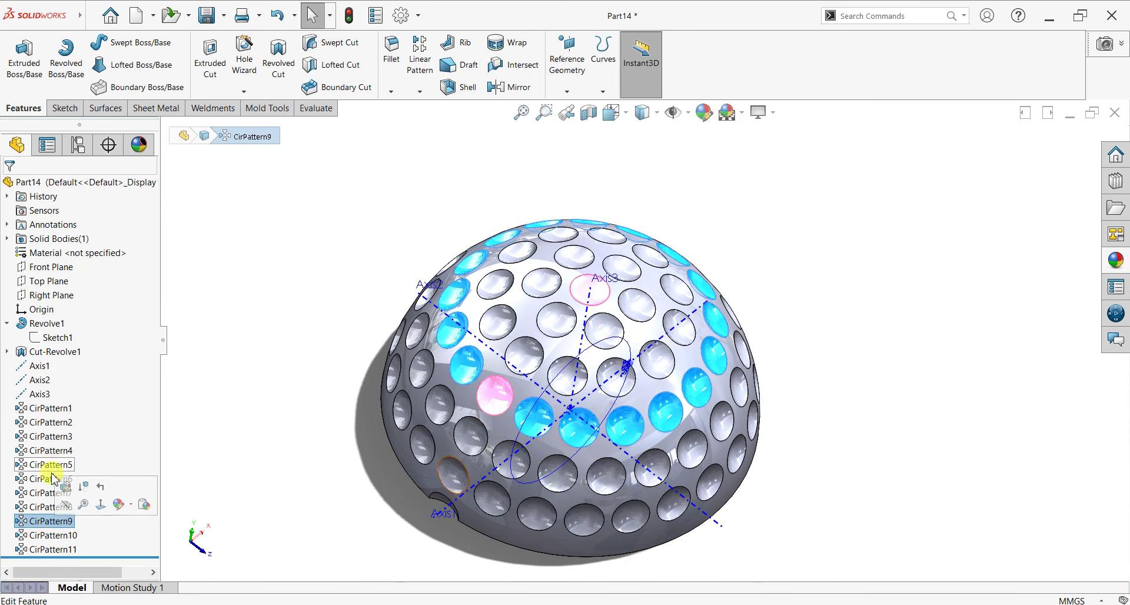
left_click(65, 488)
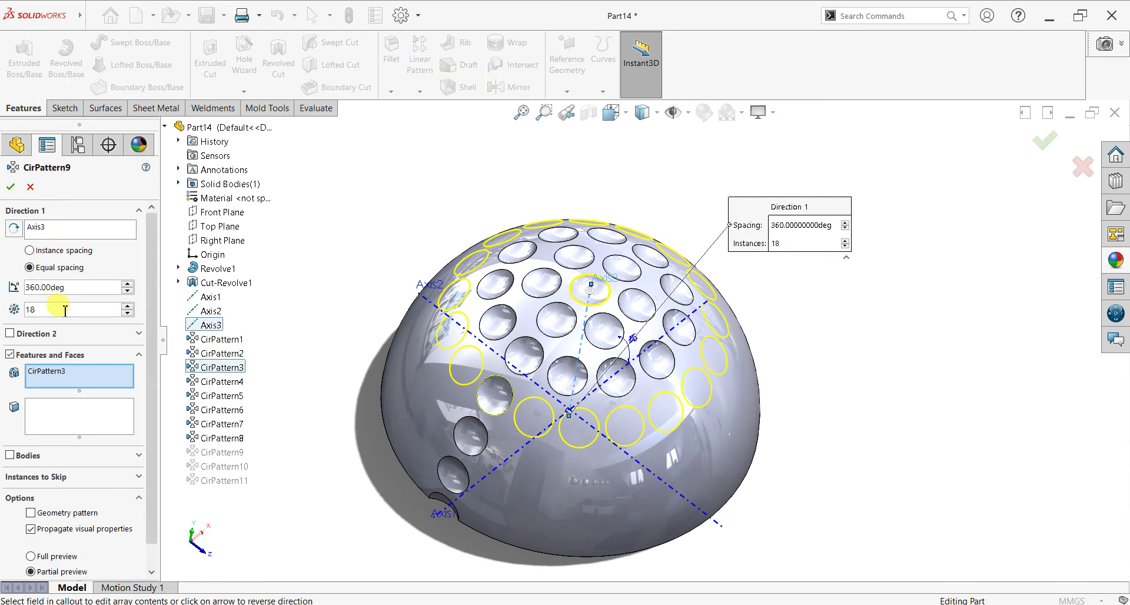
left_click(30, 187)
Step: Circular-pattern CirPattern6 around Axis3 with 24 equally spaced instances over 360 degrees
left_click(420, 92)
left_click(450, 122)
left_click(210, 325)
left_click(208, 408)
left_click(47, 311)
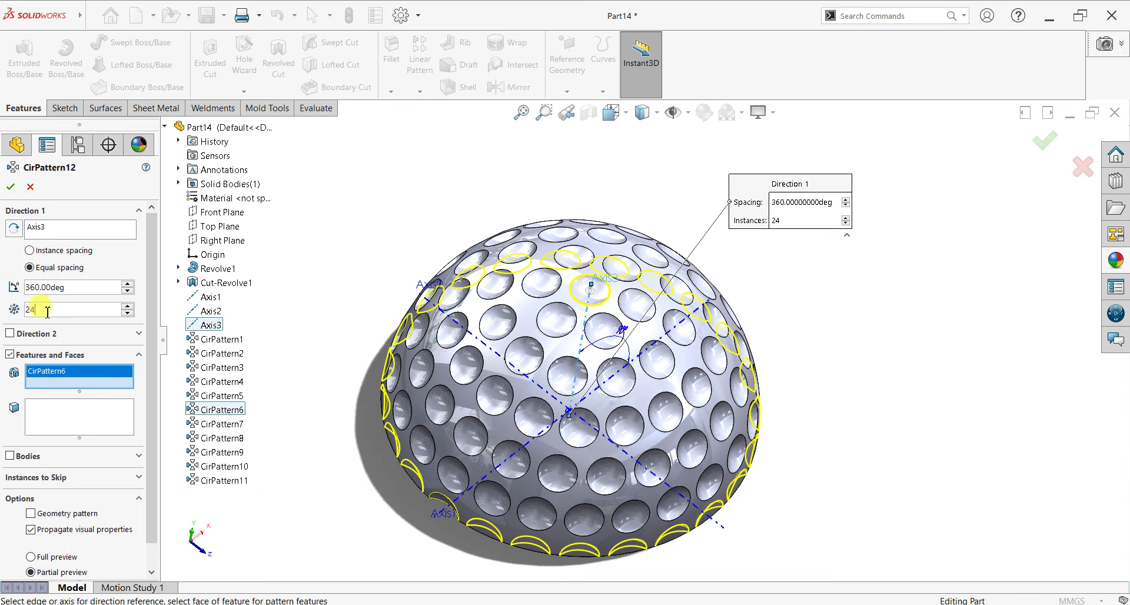
key("BackSpace")
type("1")
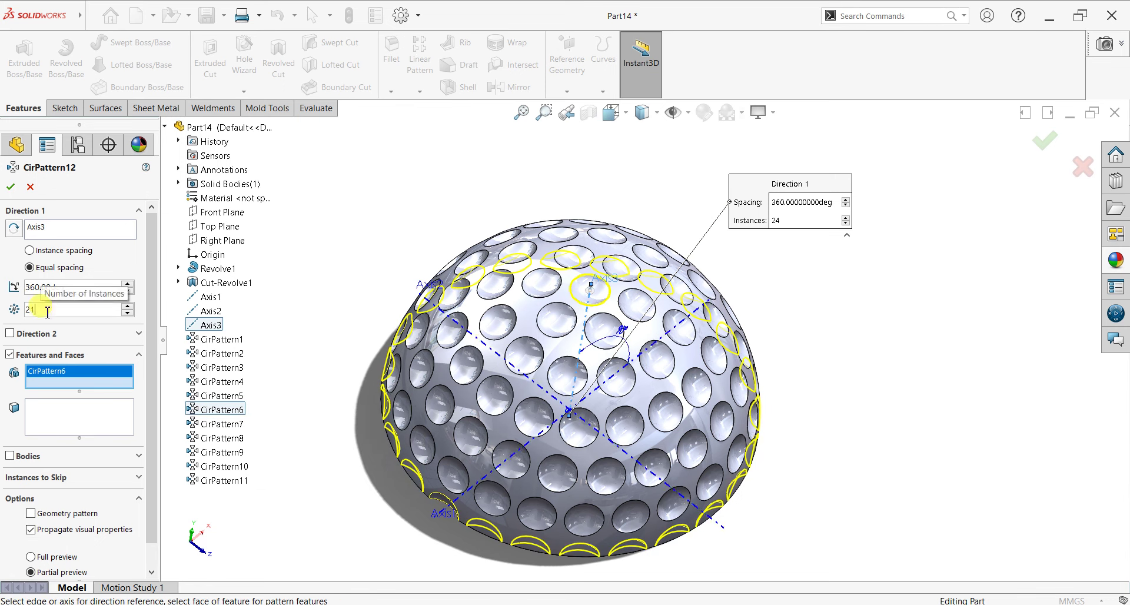
key("BackSpace")
type("4")
key("Return")
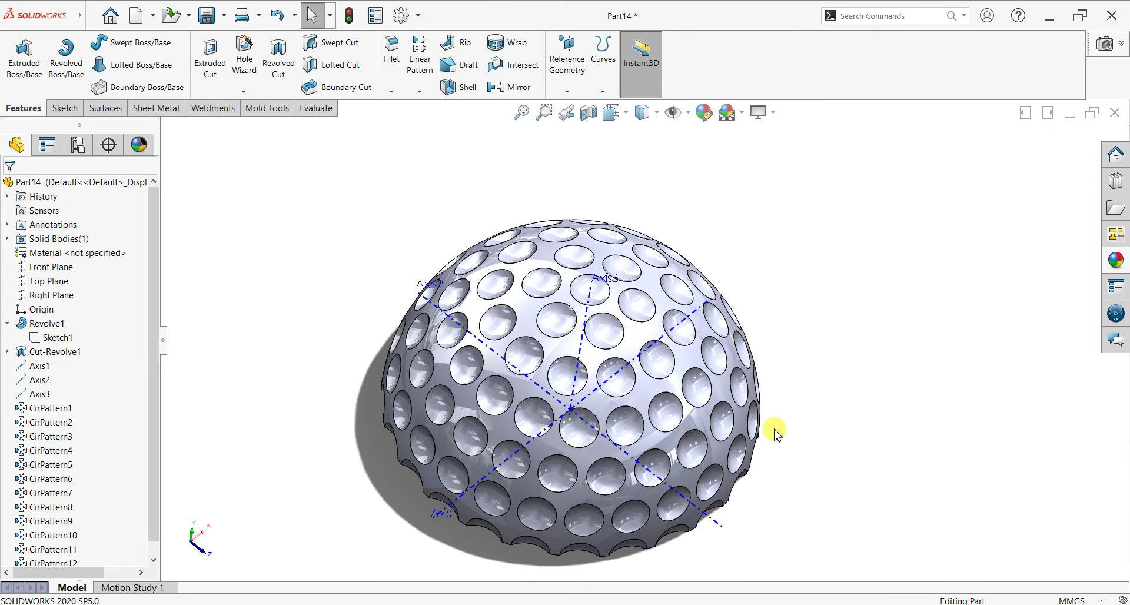
Step: Hide the reference axes Axis1, Axis2 and Axis3
middle_click_drag(775, 429, 824, 329)
left_click(37, 366)
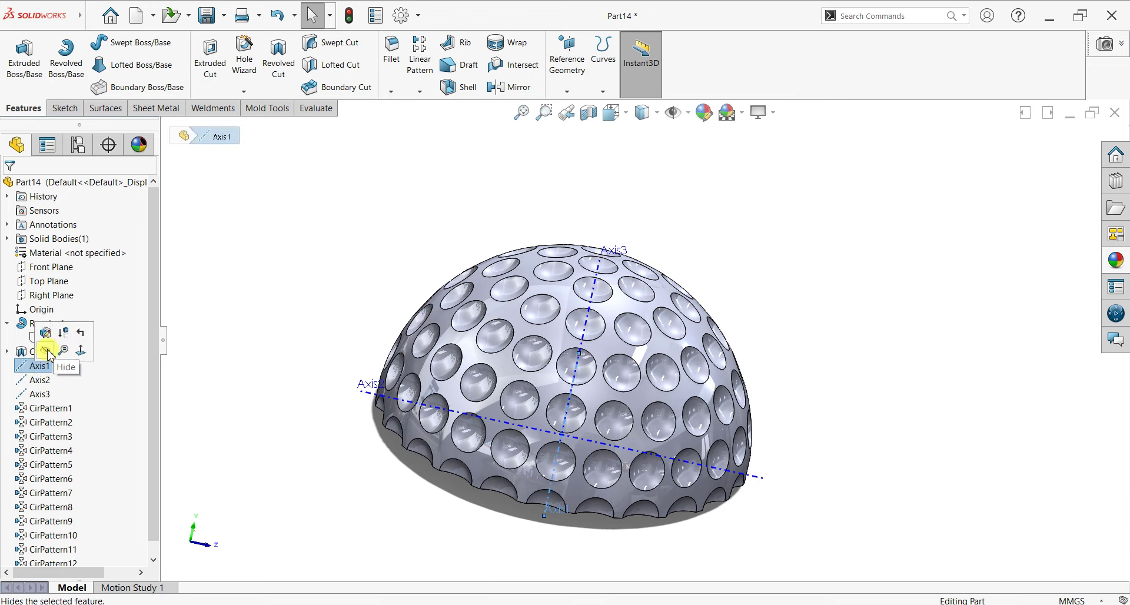
left_click(47, 353)
left_click(41, 382)
left_click(55, 368)
left_click(40, 393)
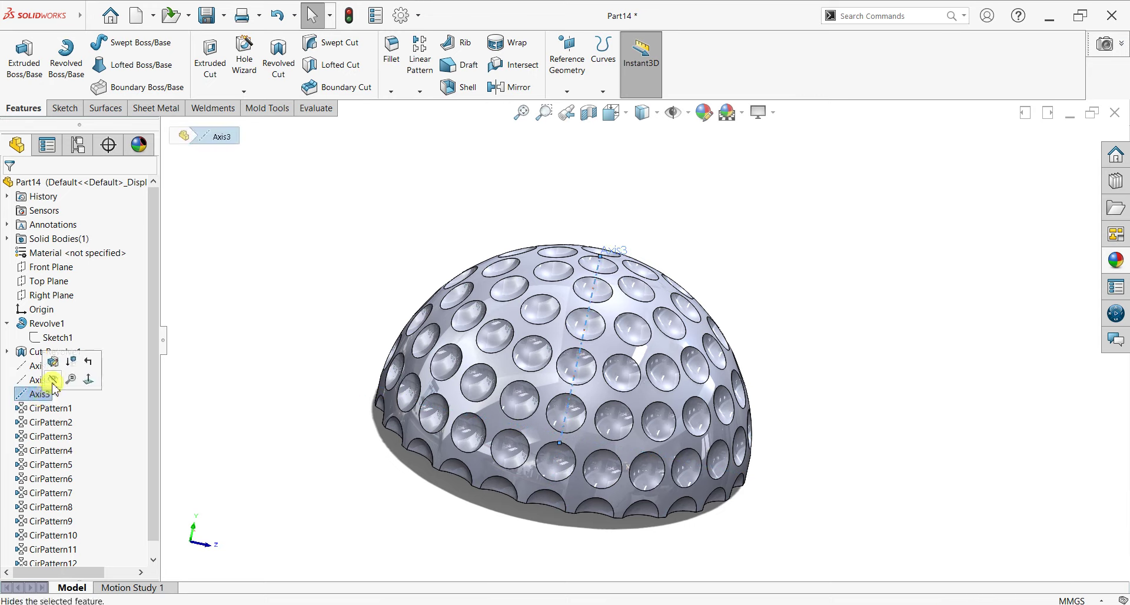
left_click(55, 382)
Step: Mirror the dimpled half-ball body about its flat base face with Merge solids enabled to complete the sphere
middle_click_drag(764, 325, 764, 257)
left_click(511, 87)
left_click(537, 399)
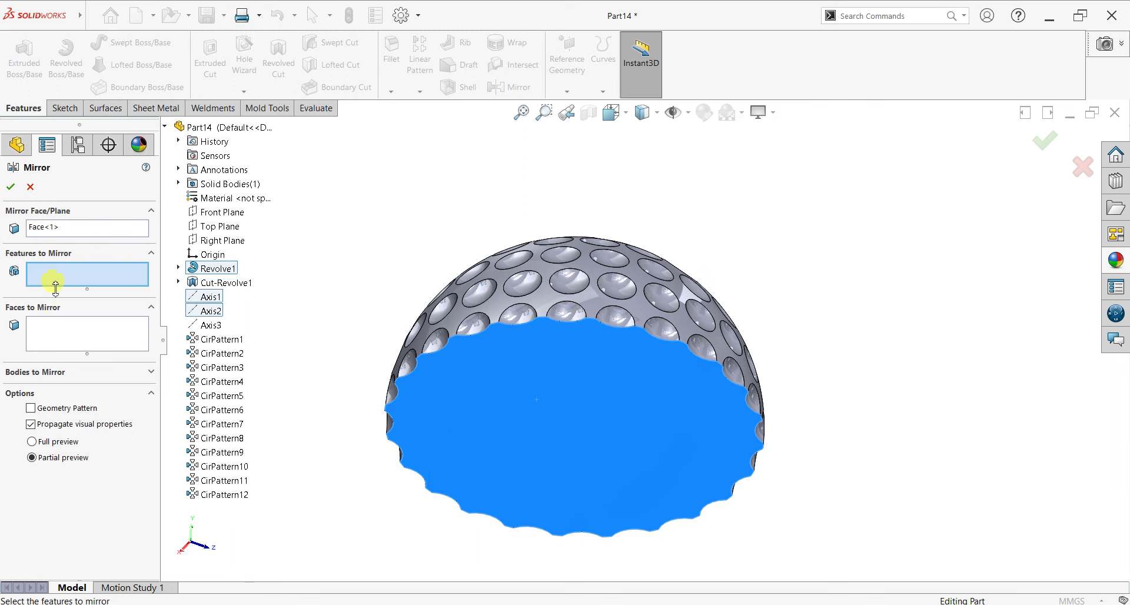
left_click(18, 377)
left_click(526, 270)
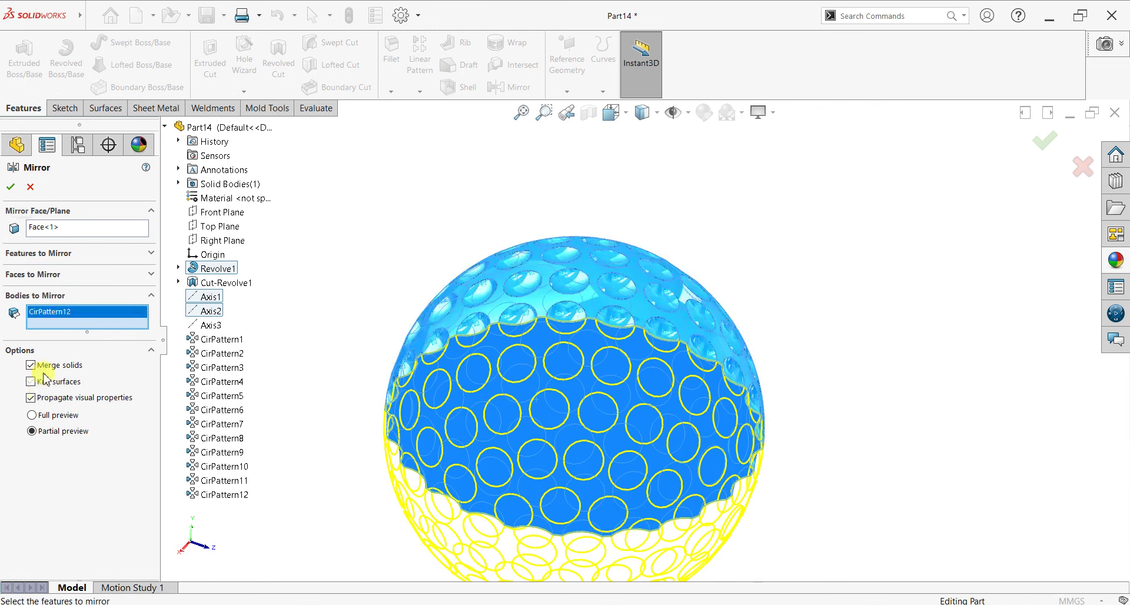
left_click(10, 187)
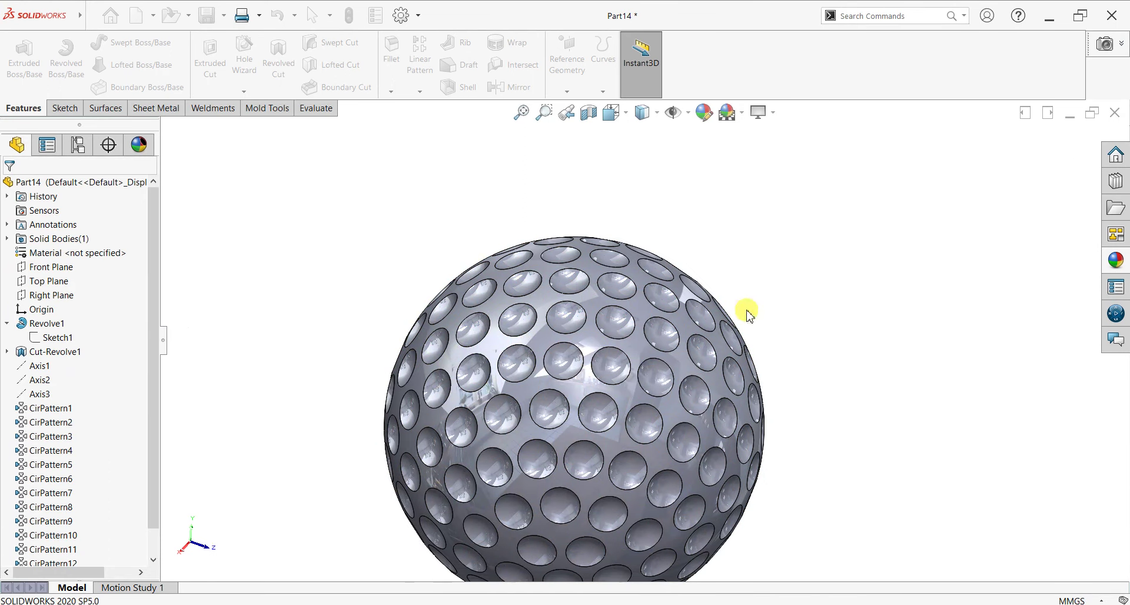
Step: Apply a white appearance to the whole ball and turn off shadows in shaded mode
scroll(798, 401, "up", 1)
scroll(798, 402, "up", 2)
middle_click_drag(742, 393, 630, 522)
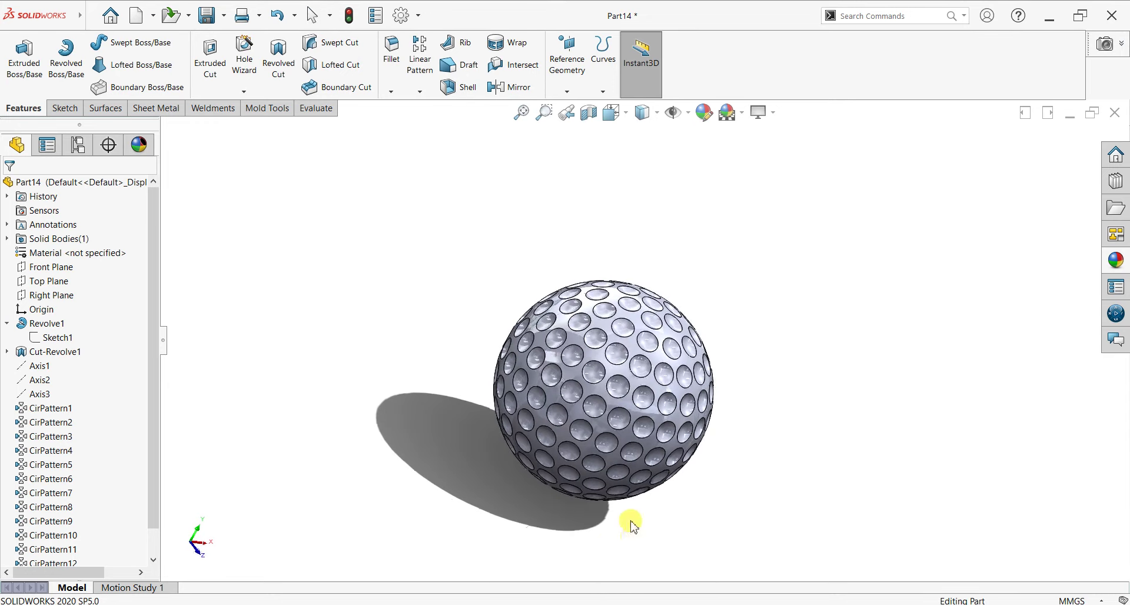
scroll(613, 391, "down", 3)
middle_click_drag(829, 426, 863, 444)
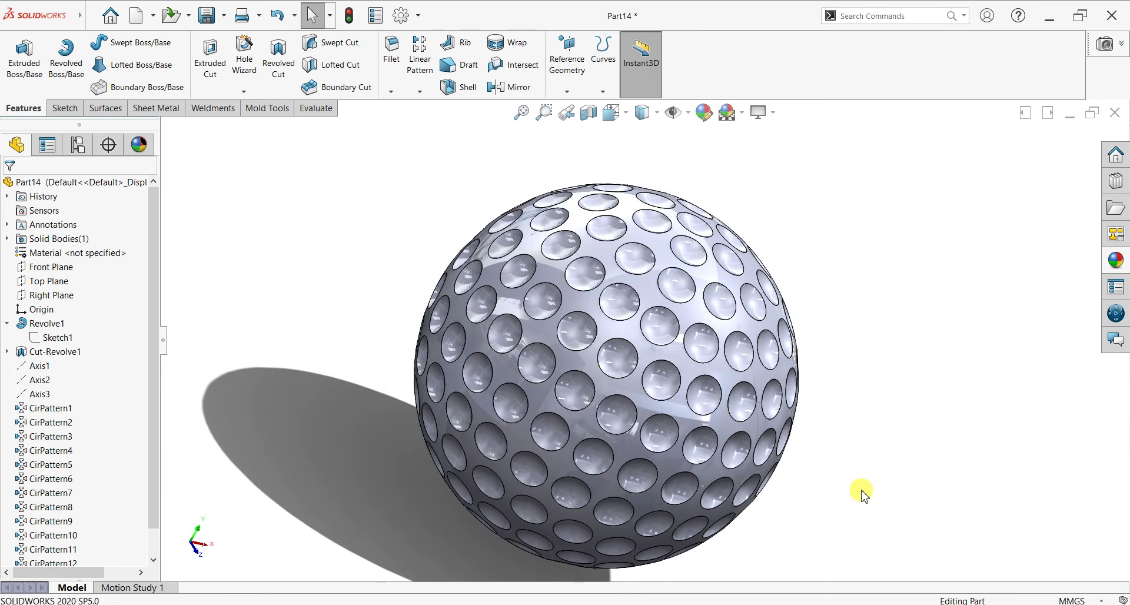
left_click(1116, 260)
left_click_drag(1086, 327, 731, 340)
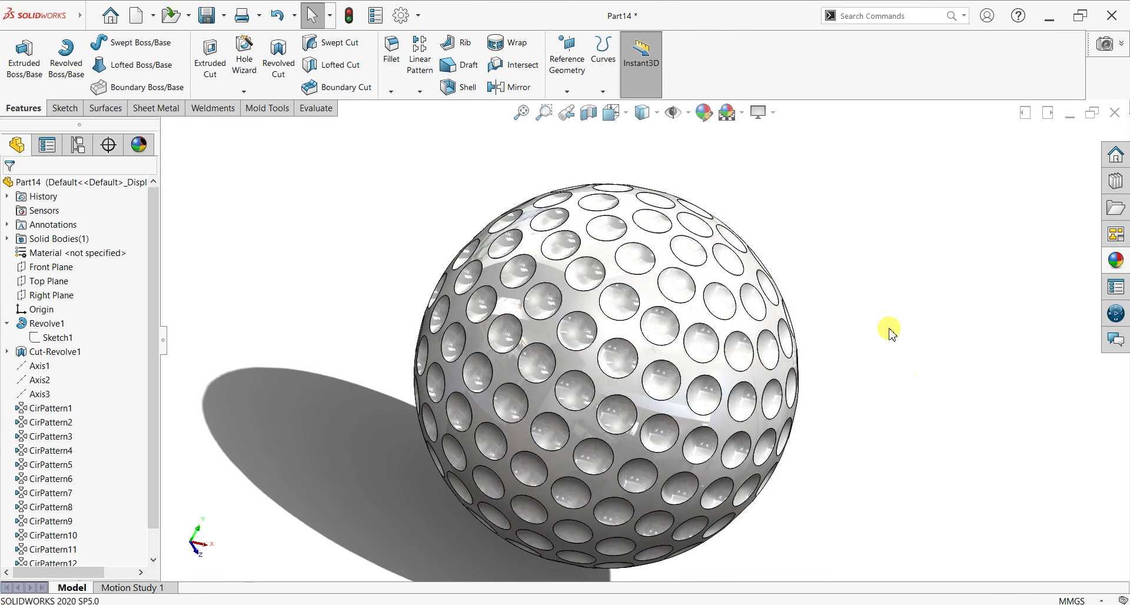
left_click(760, 113)
left_click(759, 147)
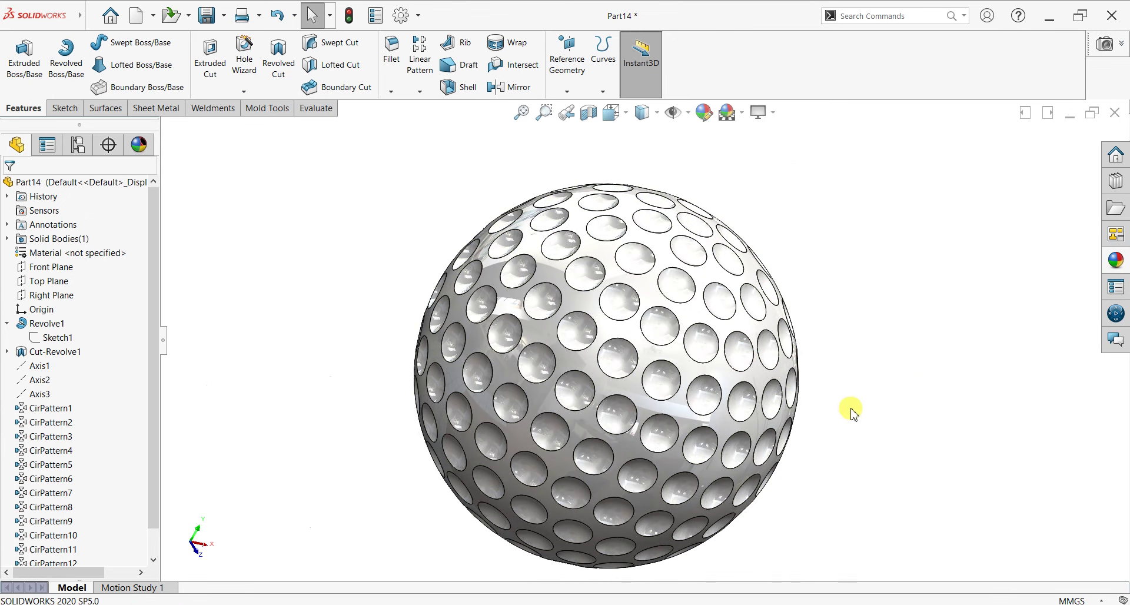
Step: Fillet the ball's outer spherical face with a 1 mm symmetric radius to round all the dimple edges
mouse_move(851, 409)
middle_mouse_down()
mouse_move(813, 321)
mouse_move(803, 359)
mouse_move(748, 406)
middle_mouse_up()
left_click(394, 52)
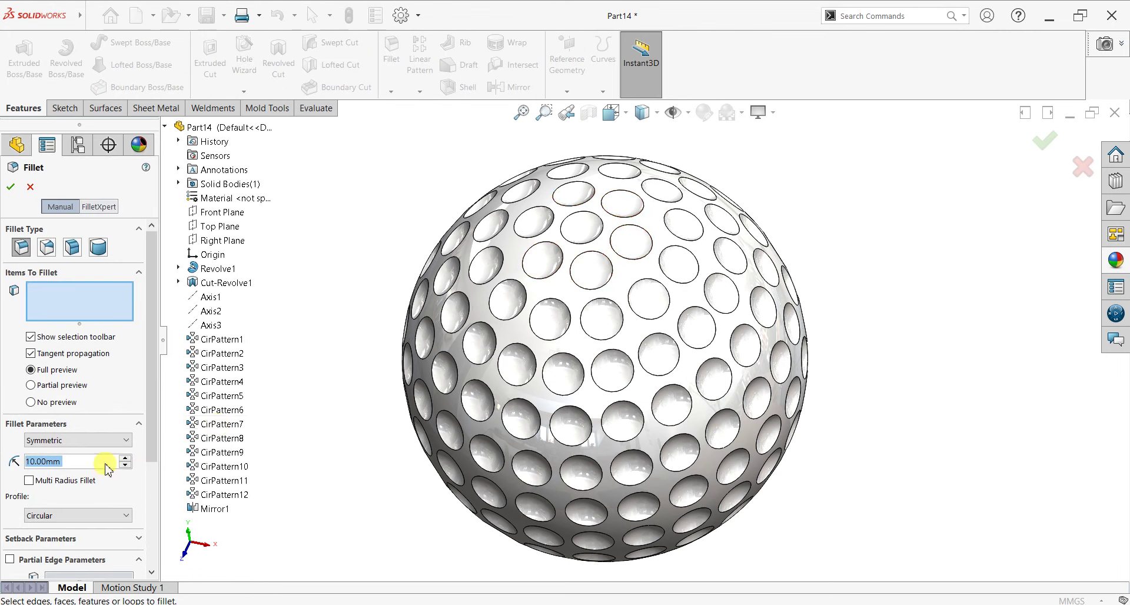
type("1")
key("Return")
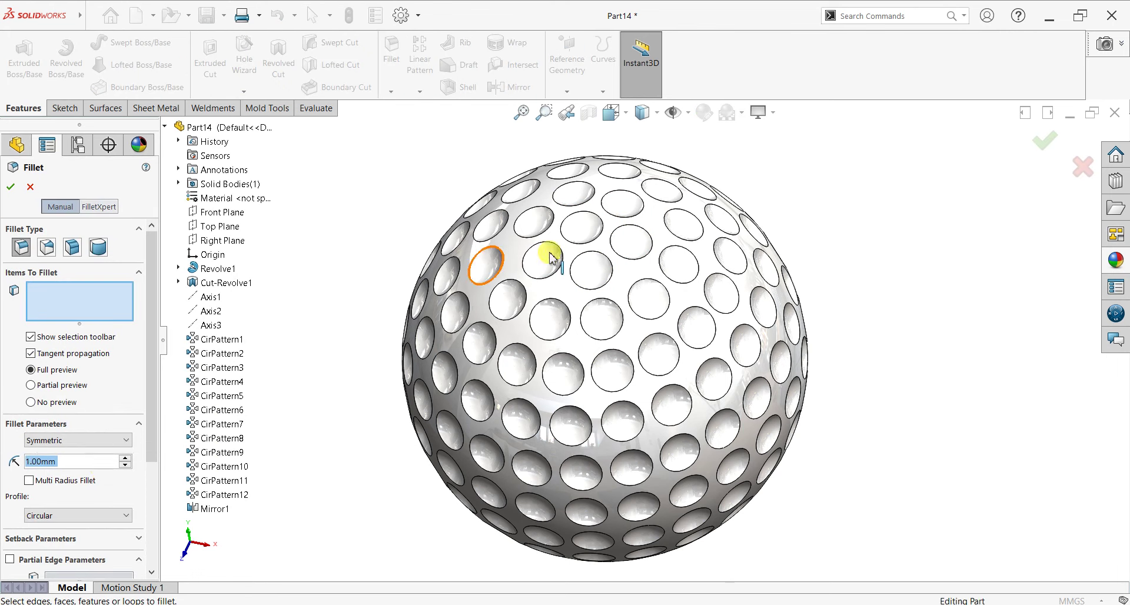
left_click(568, 253)
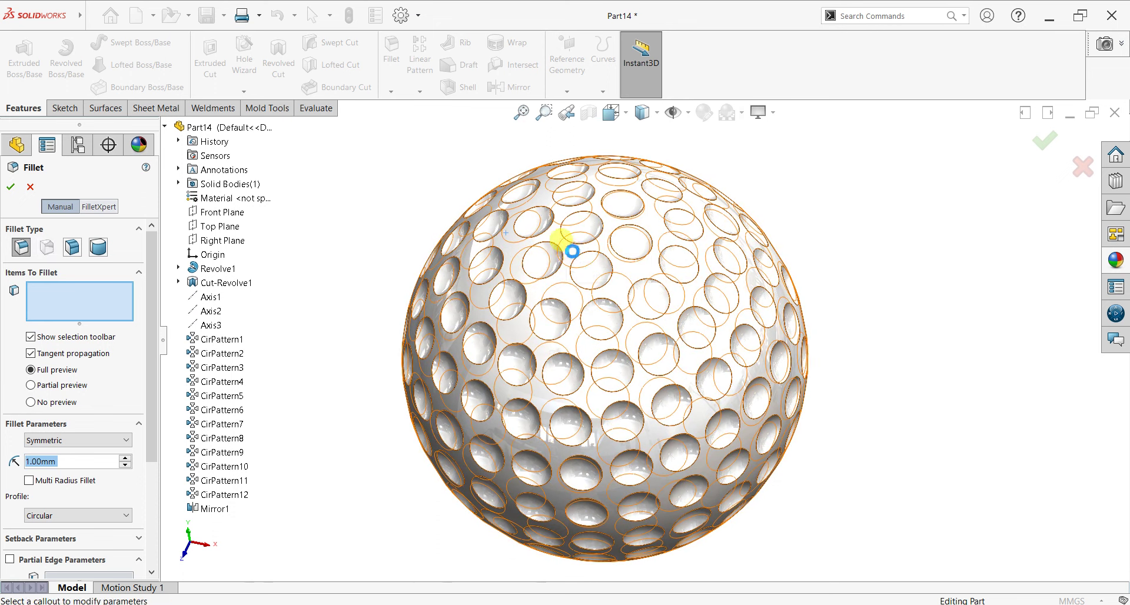
right_click(571, 253)
Step: Turn on shadows in shaded mode and try ambient occlusion on the ball
middle_click_drag(845, 439, 871, 388)
left_click(760, 112)
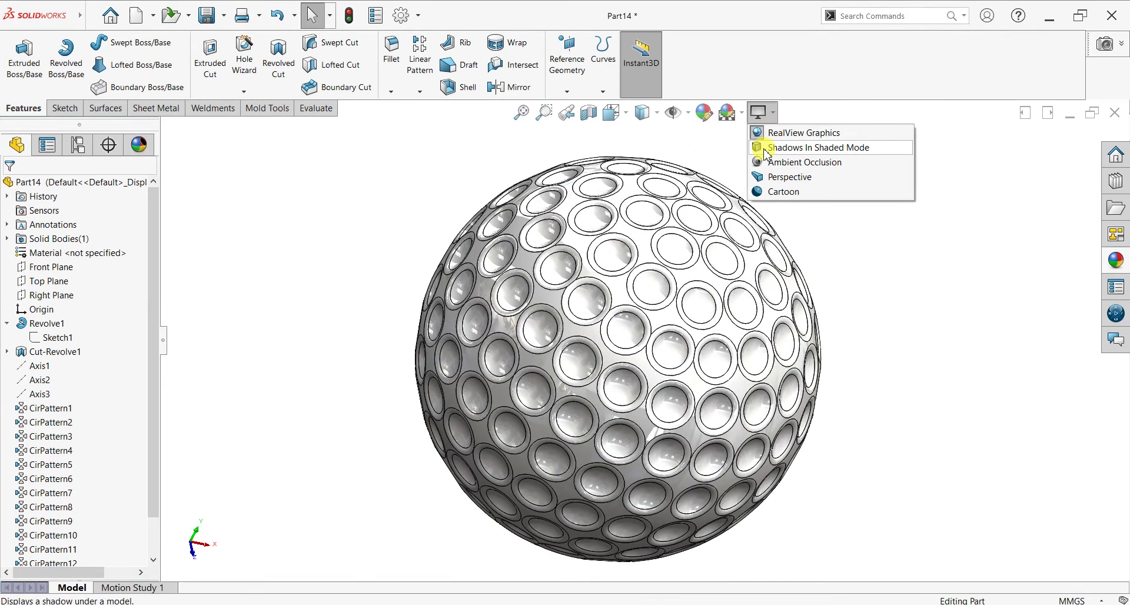
left_click(765, 152)
left_click(760, 113)
left_click(783, 177)
left_click(765, 112)
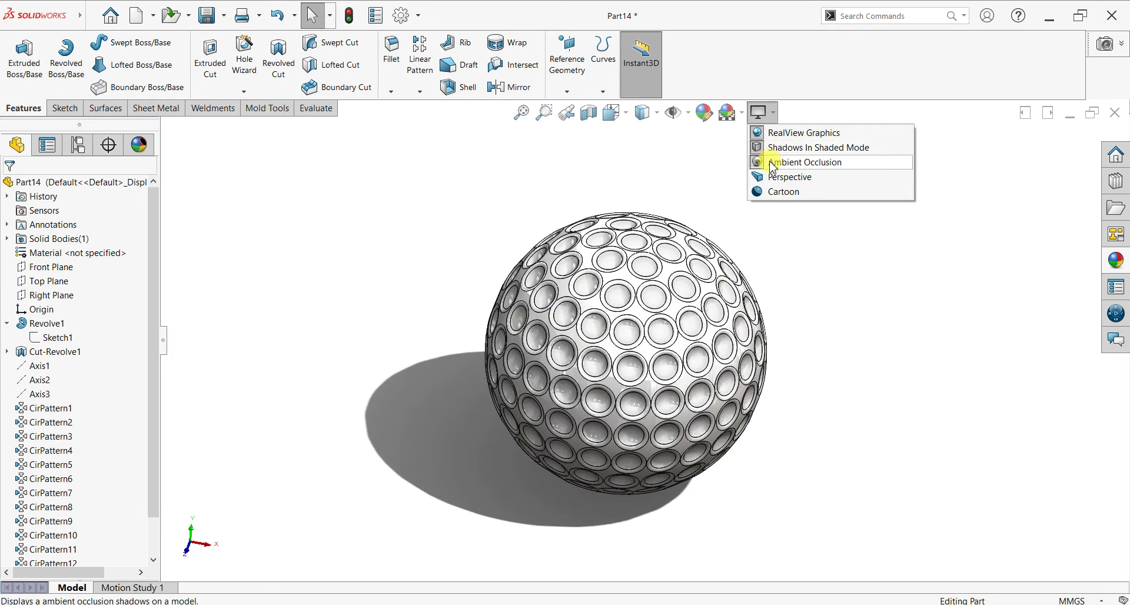
left_click(772, 163)
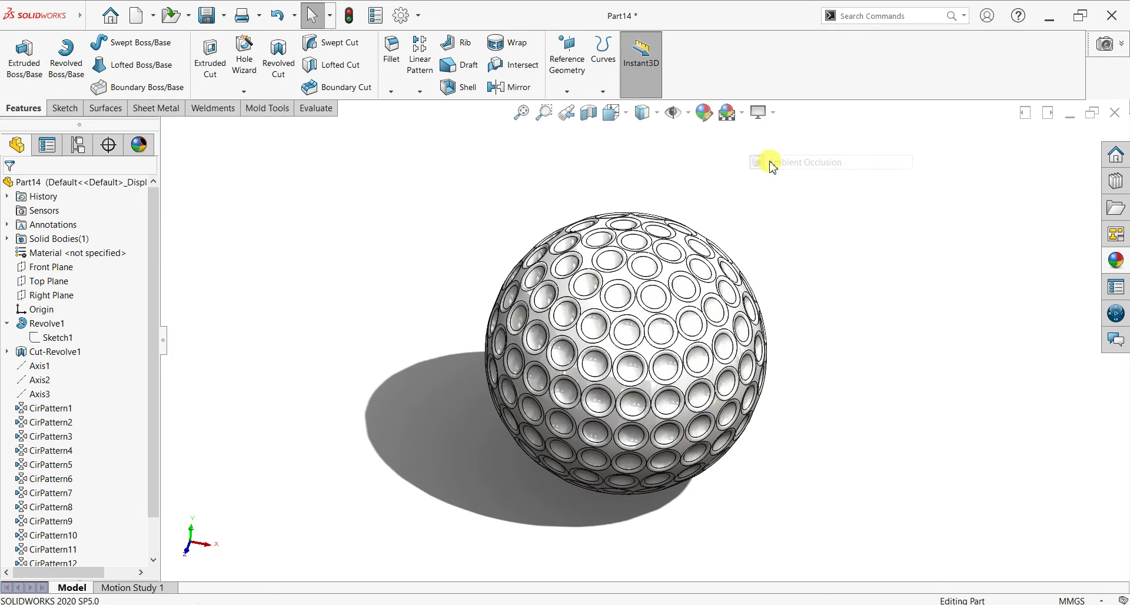
Step: Display the ball shaded without edges and play Motion Study 1 from the start
left_click(657, 113)
left_click(645, 169)
left_click(132, 587)
left_click(38, 571)
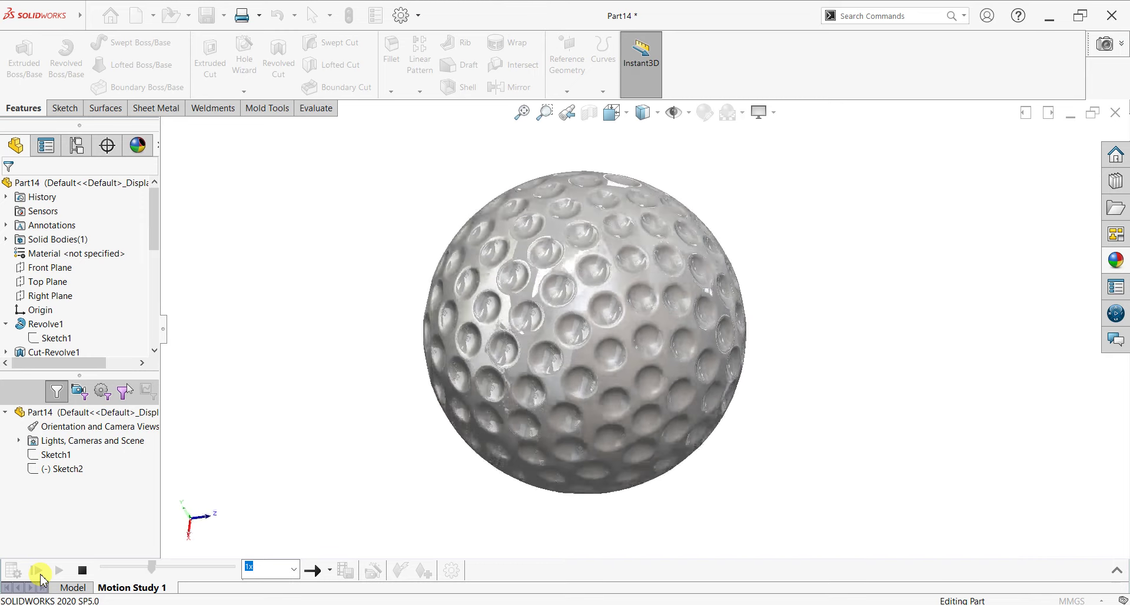